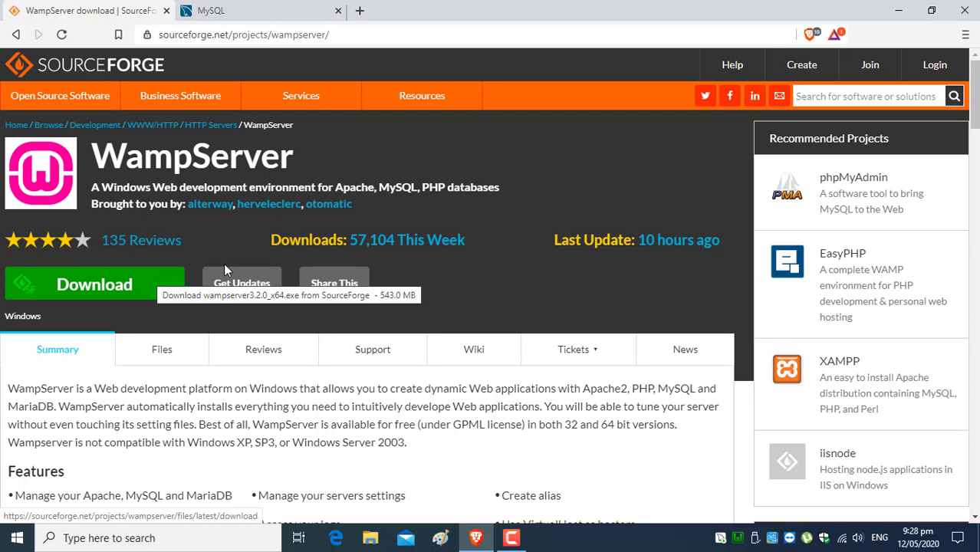
{"action": "left_click", "coordinate": [738, 539]}
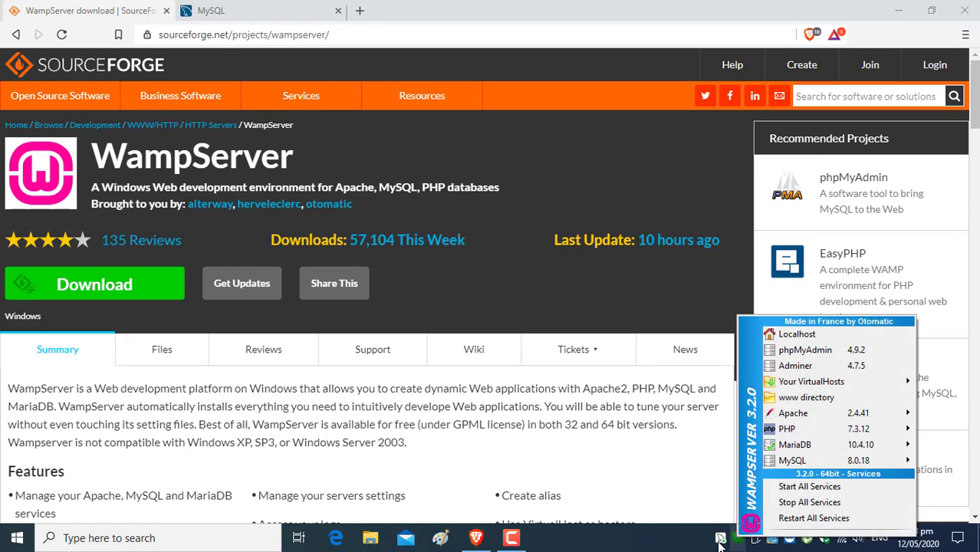
{"action": "left_click", "coordinate": [738, 541]}
{"action": "left_click", "coordinate": [738, 541]}
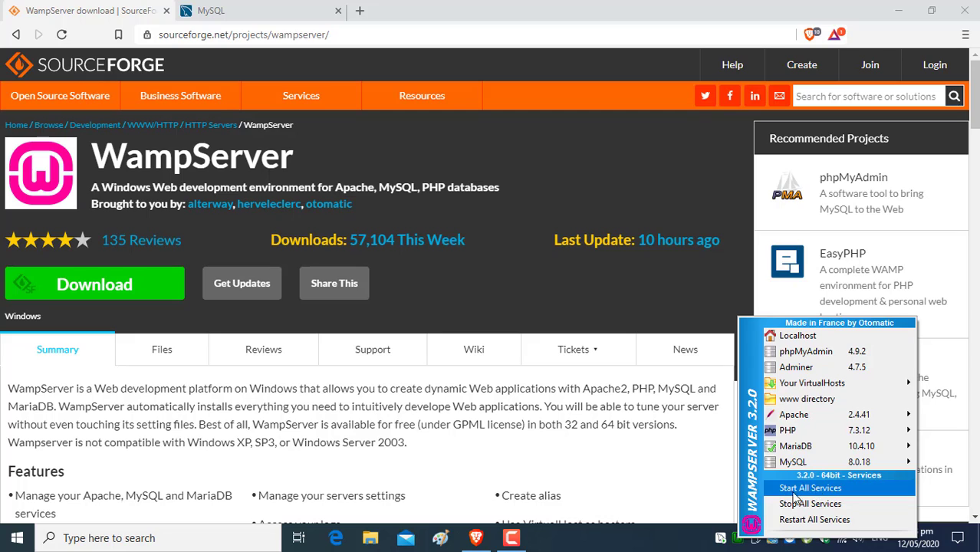
{"action": "left_click", "coordinate": [736, 540]}
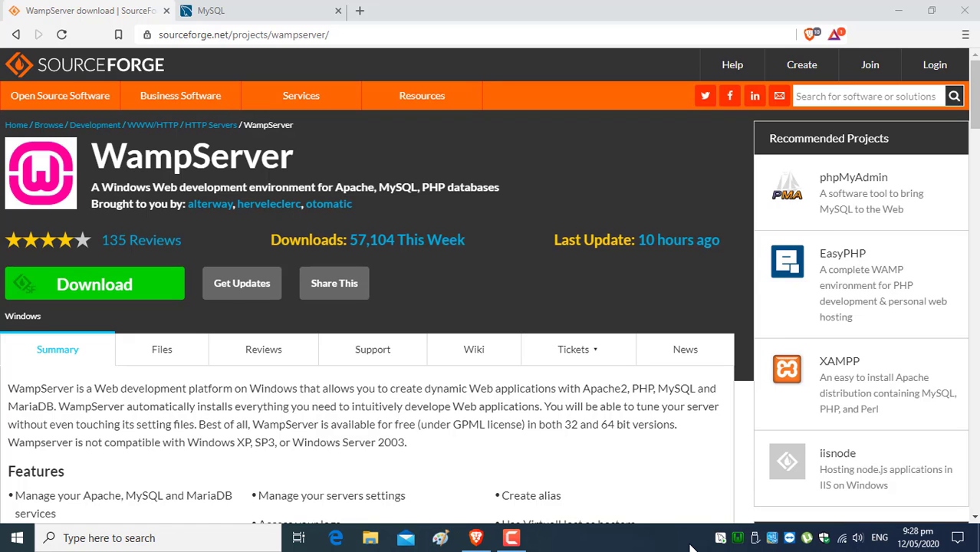
{"action": "left_click", "coordinate": [242, 9]}
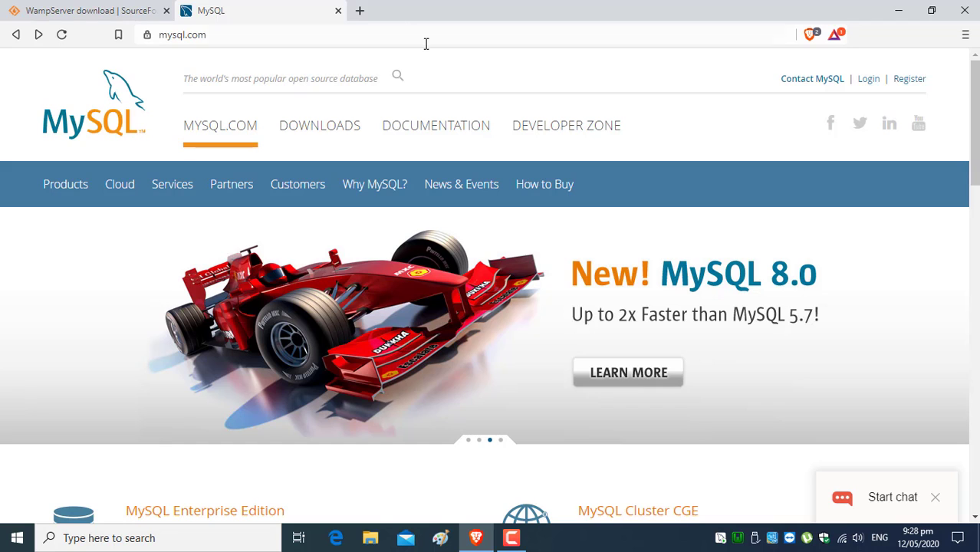
- Search mysql.com for 'odbc' and open the Download Connector/ODBC page
{"action": "left_click", "coordinate": [398, 77]}
{"action": "type", "text": "odbc"}
{"action": "key", "text": "Return"}
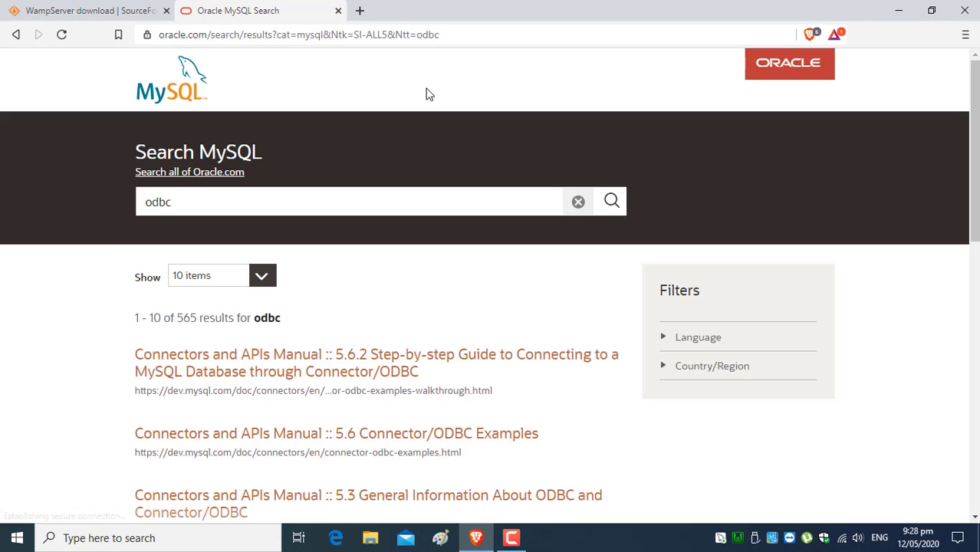
{"action": "scroll", "coordinate": [415, 160], "scroll_direction": "down", "scroll_amount": 2}
{"action": "scroll", "coordinate": [361, 174], "scroll_direction": "down", "scroll_amount": 8}
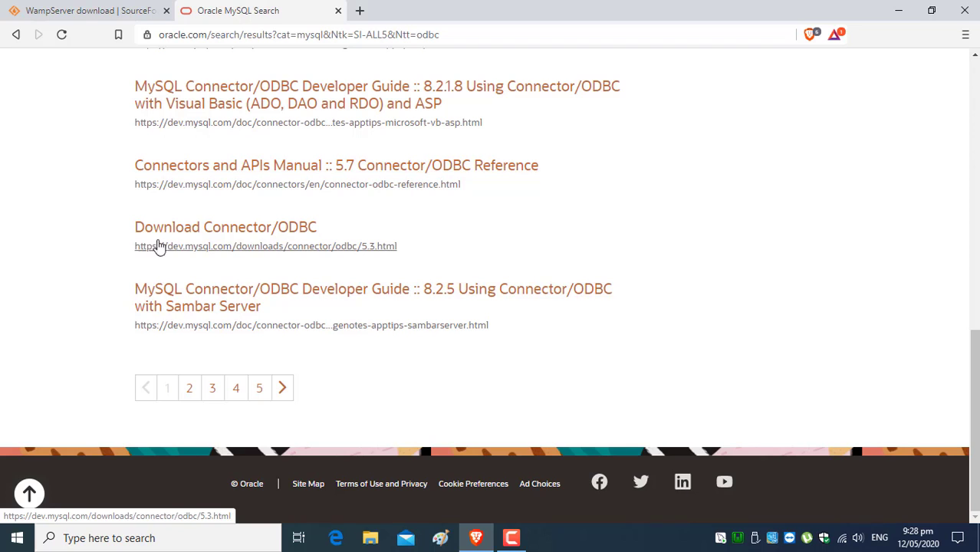
{"action": "left_click", "coordinate": [284, 230]}
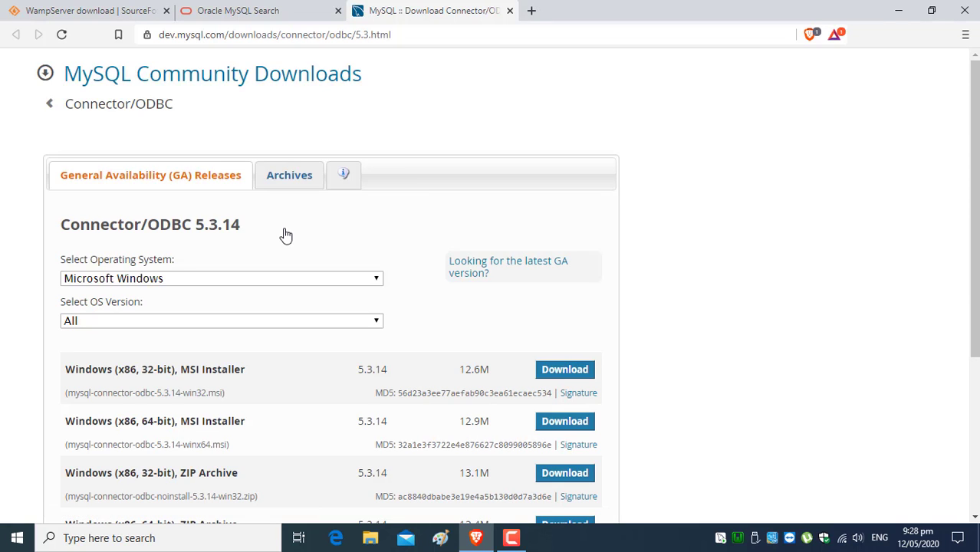
- Filter the Connector/ODBC 5.3.14 downloads to Microsoft Windows, Windows (x86, 64-bit)
{"action": "scroll", "coordinate": [285, 235], "scroll_direction": "down", "scroll_amount": 1}
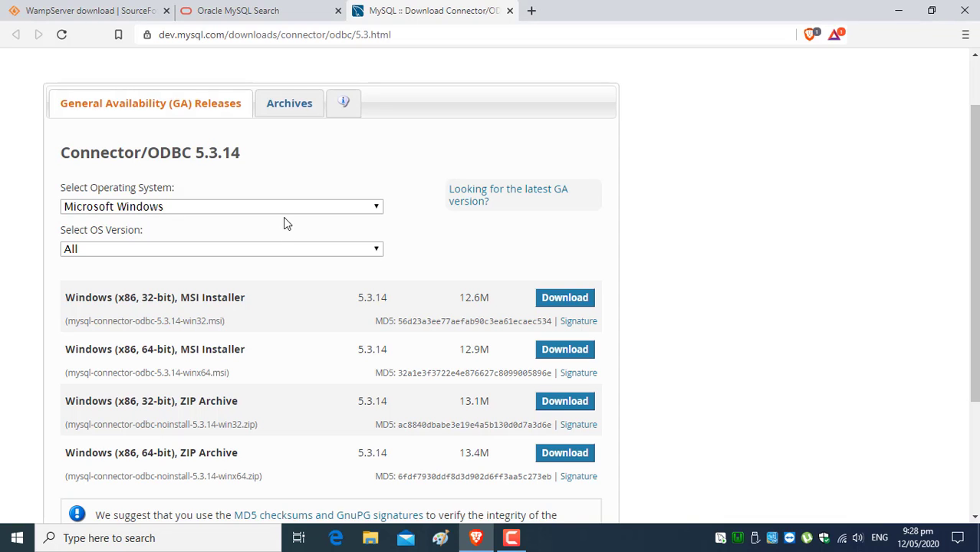
{"action": "left_click", "coordinate": [378, 207]}
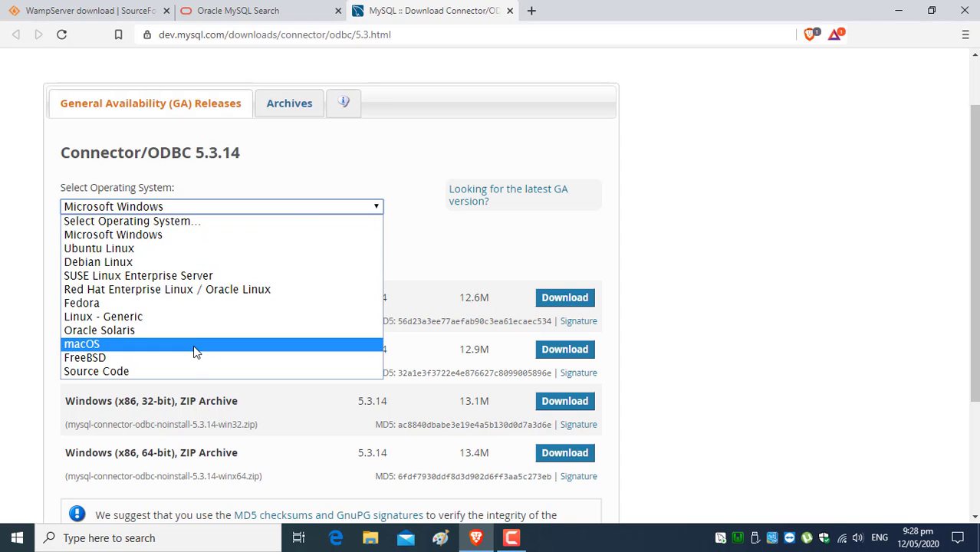
{"action": "left_click", "coordinate": [299, 171]}
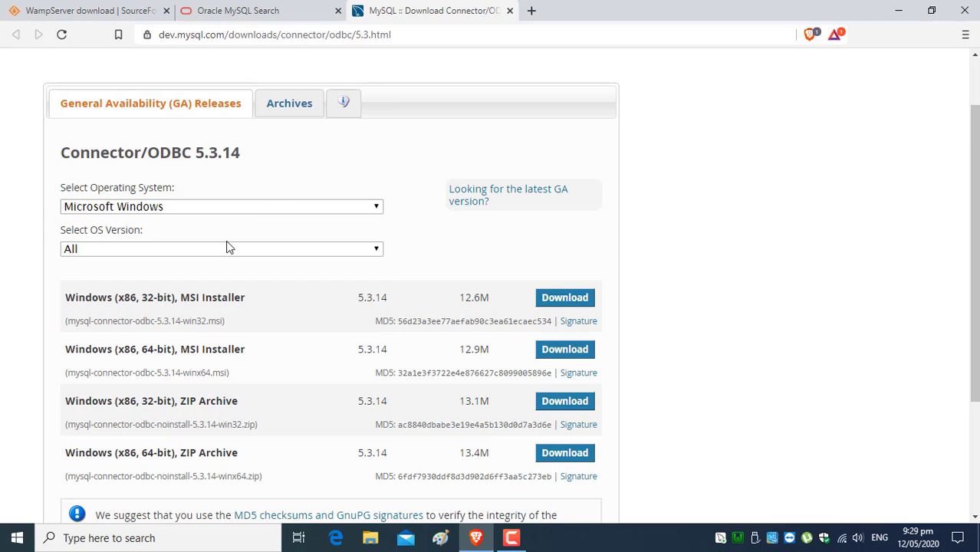
{"action": "left_click", "coordinate": [376, 254]}
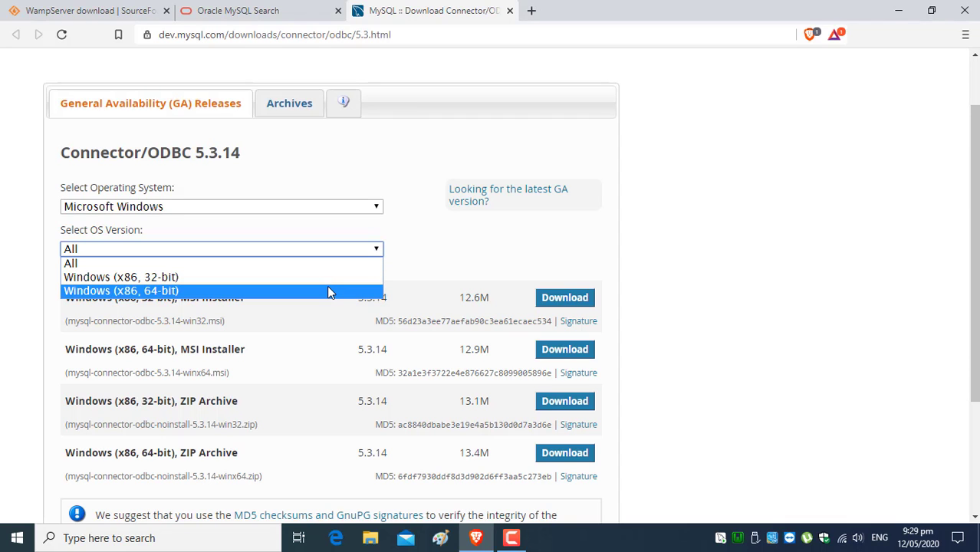
{"action": "left_click", "coordinate": [328, 291]}
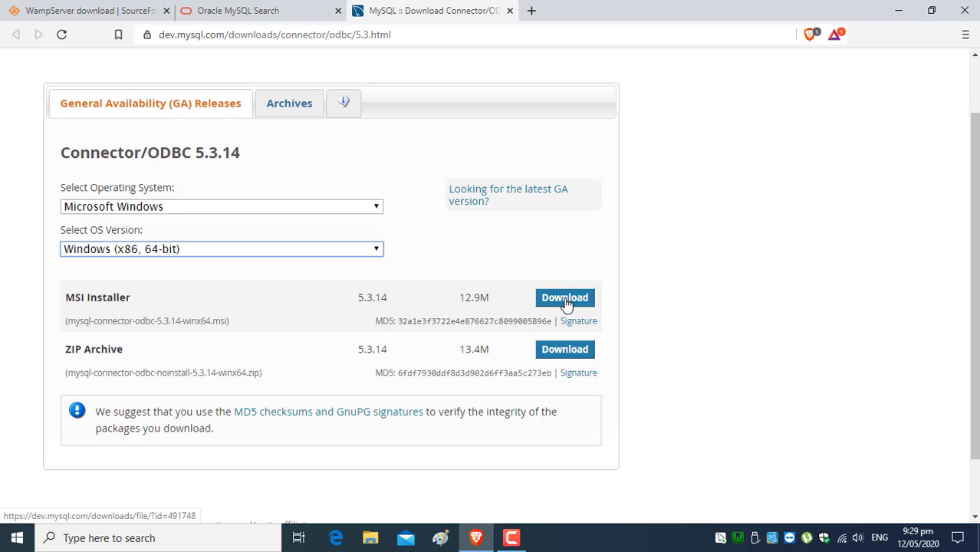
{"action": "left_click", "coordinate": [373, 541]}
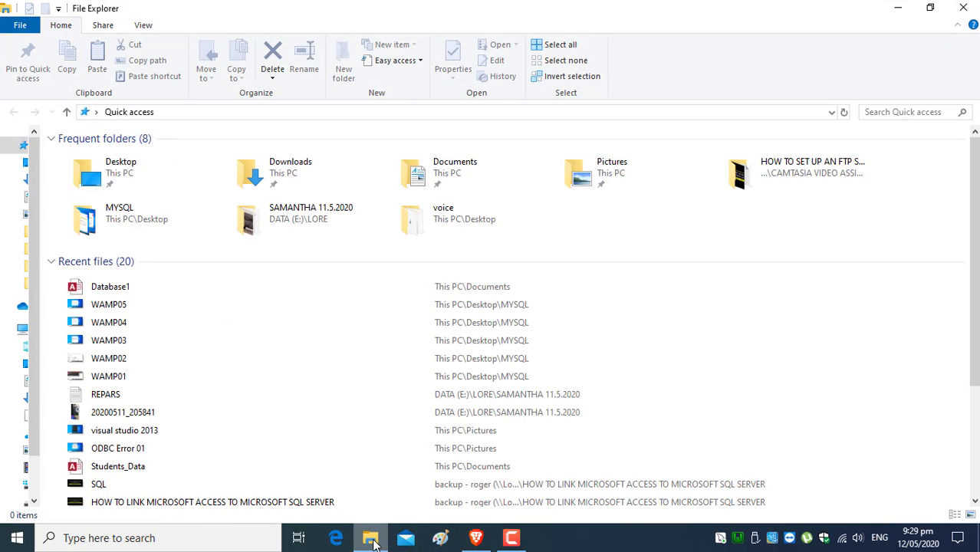
- Open Downloads from Frequent folders to see both mysql-connector-odbc installers
{"action": "left_click", "coordinate": [897, 9]}
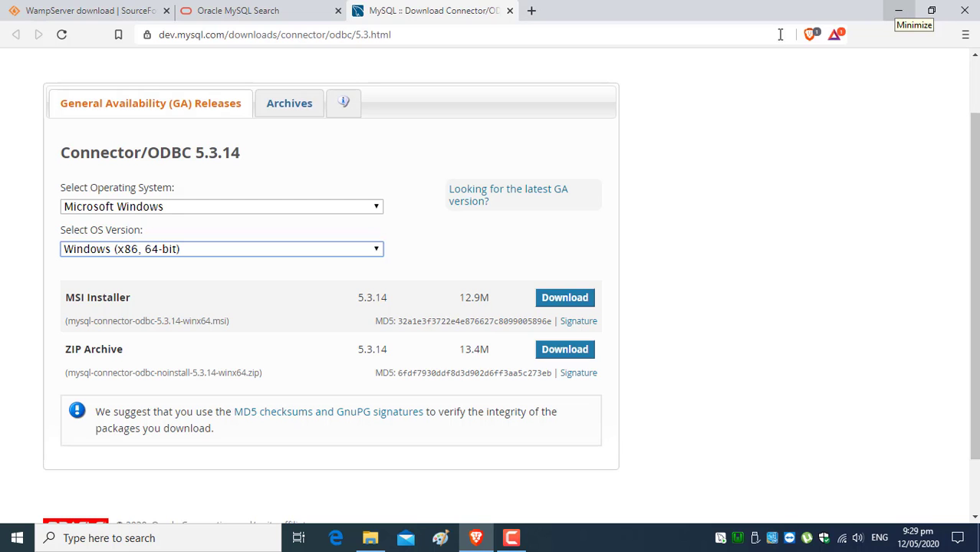
{"action": "left_click", "coordinate": [371, 540]}
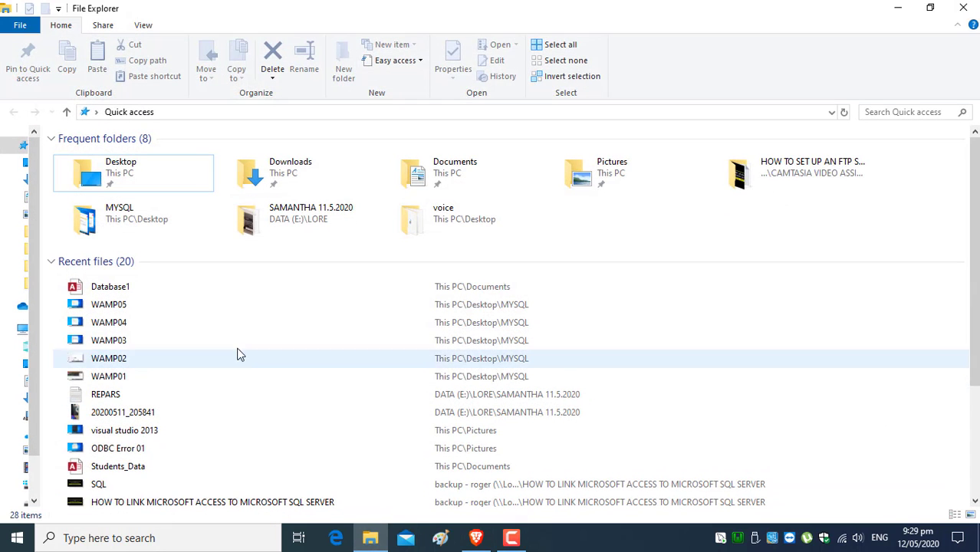
{"action": "left_click", "coordinate": [287, 145]}
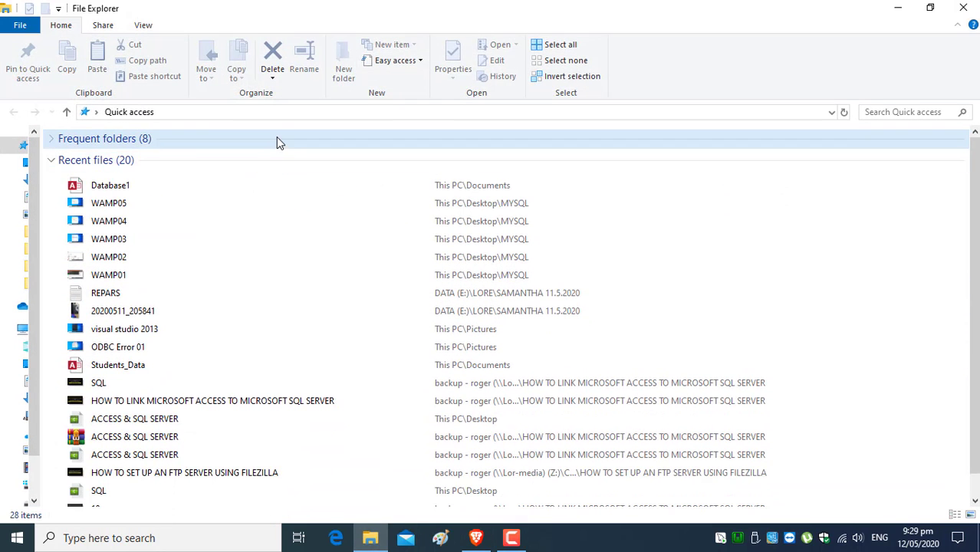
{"action": "left_click", "coordinate": [281, 139]}
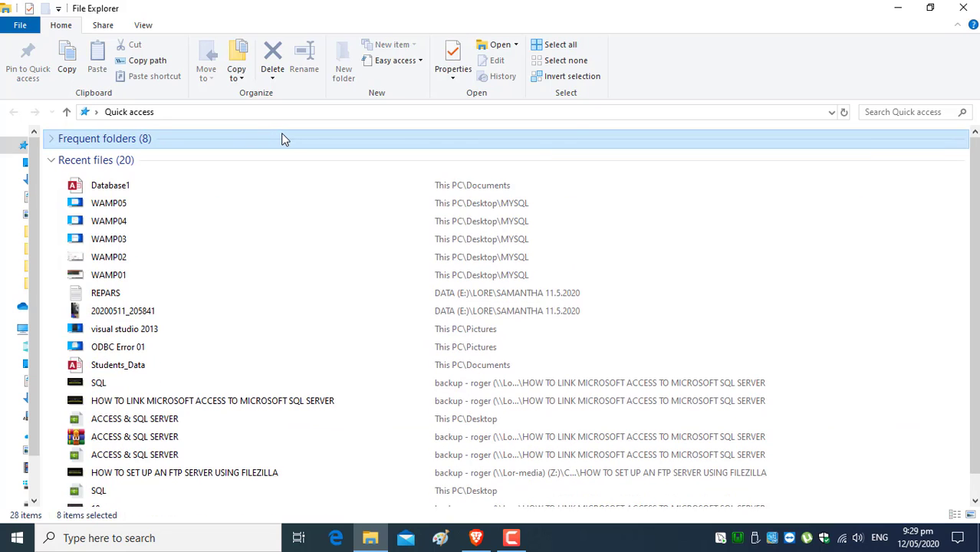
{"action": "left_click", "coordinate": [282, 138]}
{"action": "double_click", "coordinate": [294, 164]}
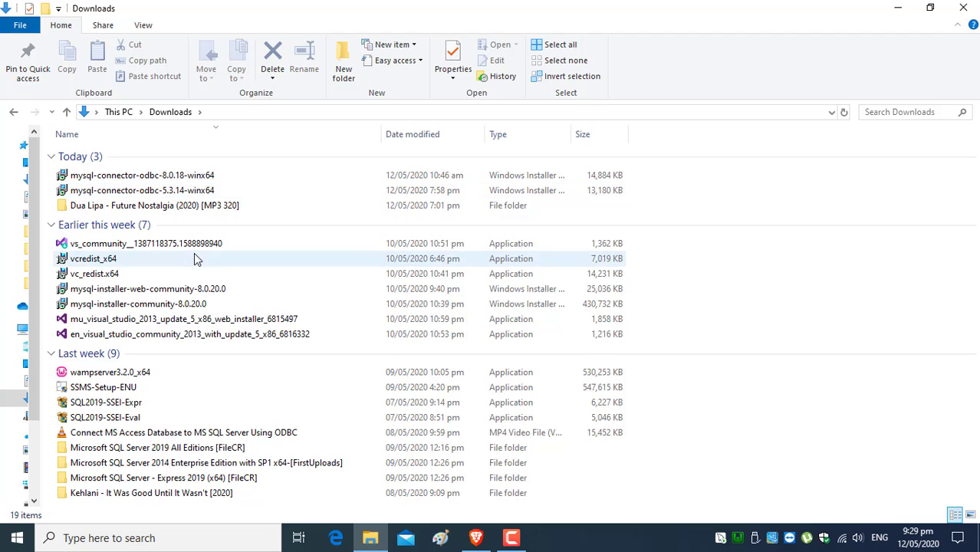
- Run the mysql-connector-odbc-5.3.14-winx64 installer and repair the existing Connector/ODBC 5.3 installation
{"action": "right_click", "coordinate": [197, 190]}
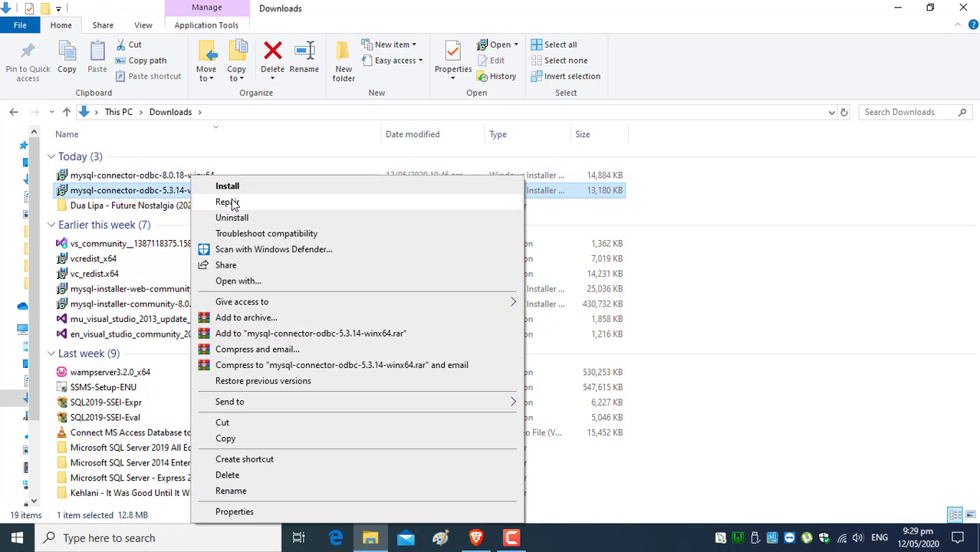
{"action": "left_click", "coordinate": [236, 187]}
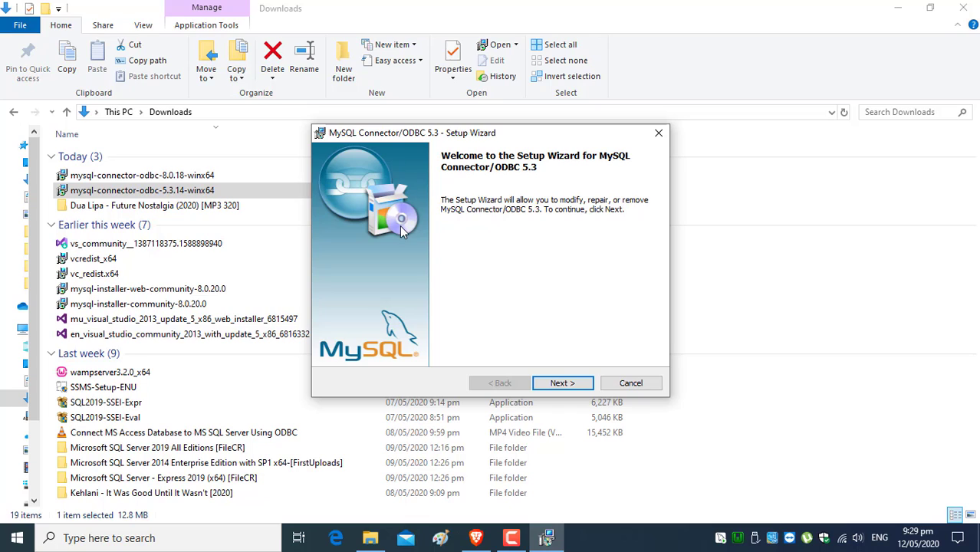
{"action": "left_click", "coordinate": [567, 381]}
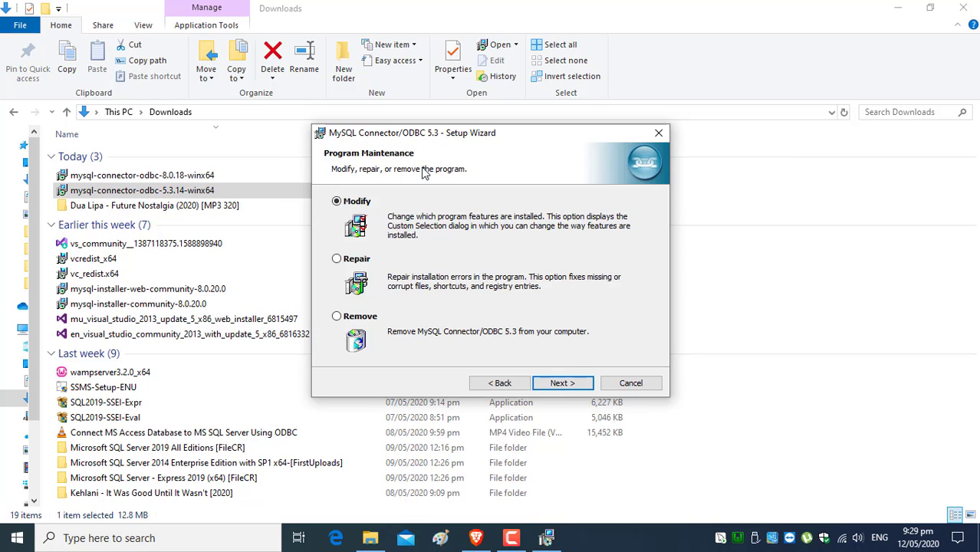
{"action": "left_click", "coordinate": [365, 262]}
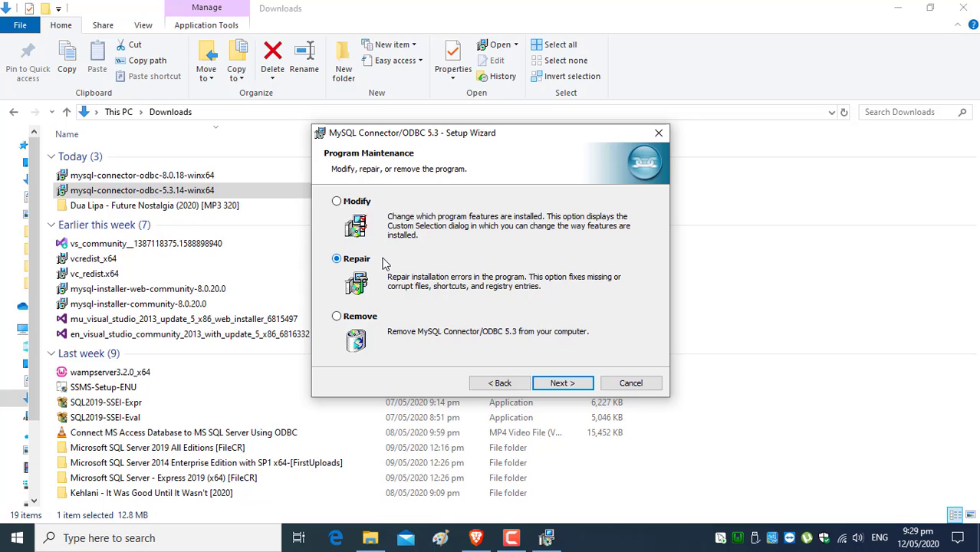
{"action": "left_click", "coordinate": [562, 384]}
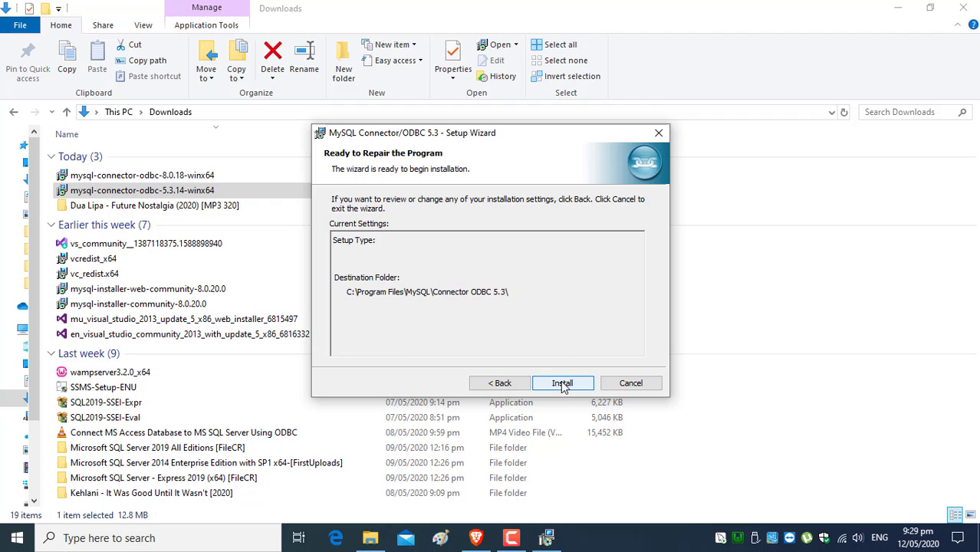
{"action": "left_click", "coordinate": [562, 383]}
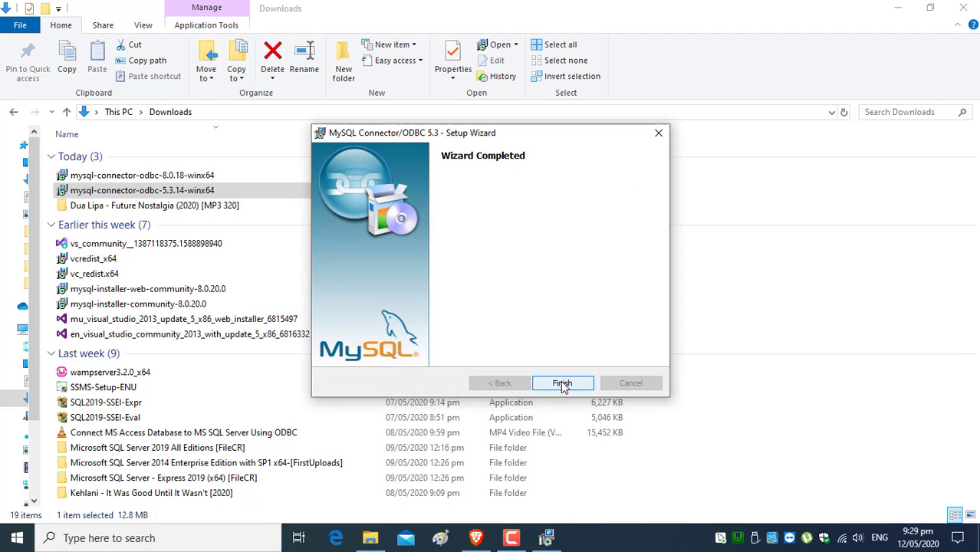
{"action": "left_click", "coordinate": [562, 384]}
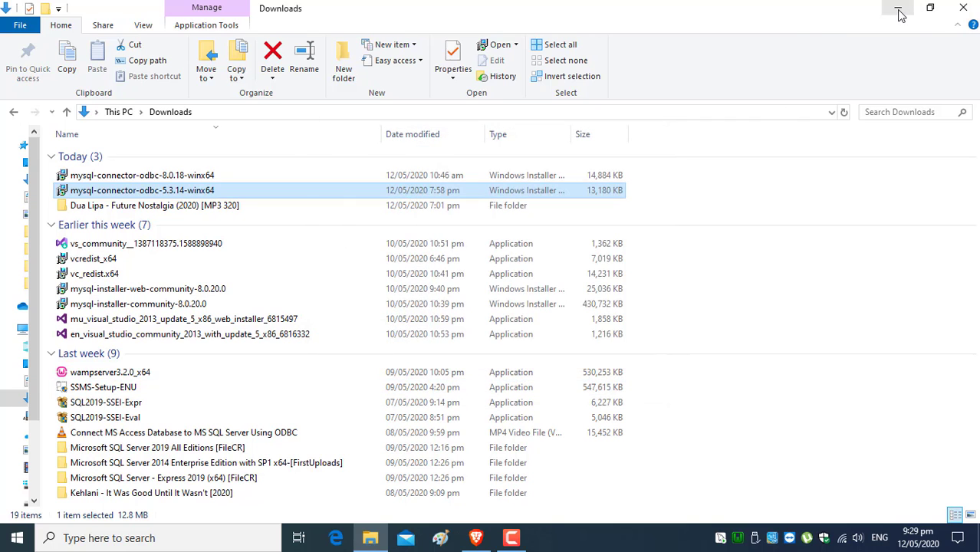
{"action": "left_click", "coordinate": [898, 10]}
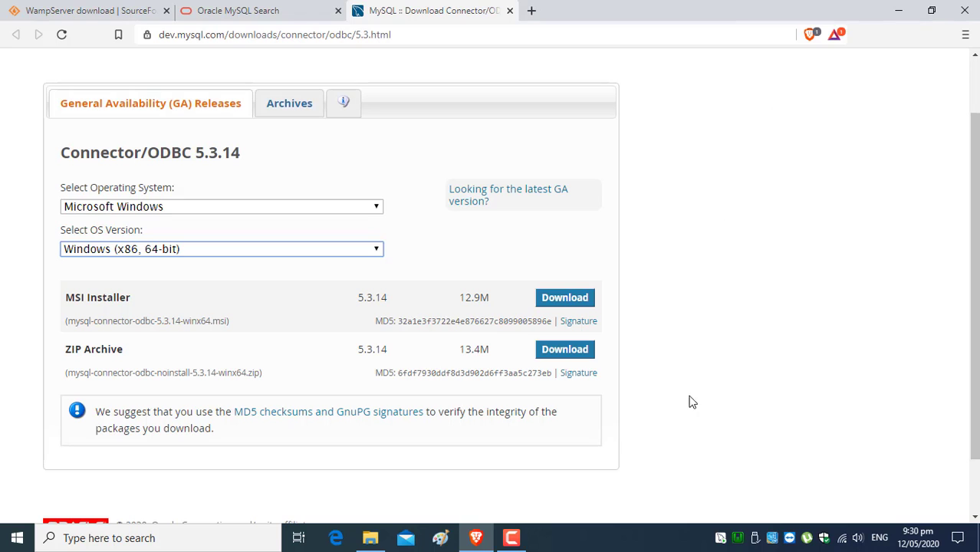
- Open phpMyAdmin from the WampServer menu, log out and back in, then view Databases
{"action": "left_click", "coordinate": [739, 540]}
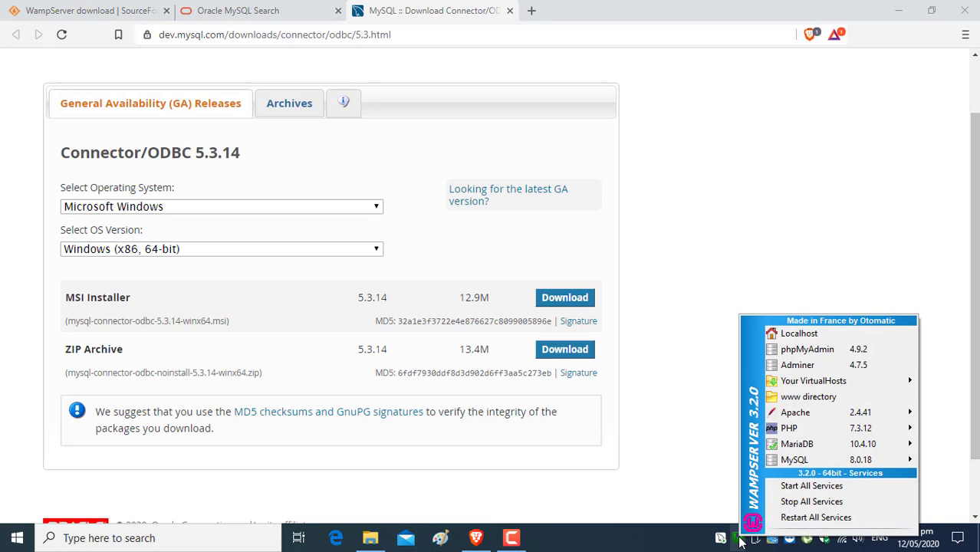
{"action": "left_click", "coordinate": [786, 351]}
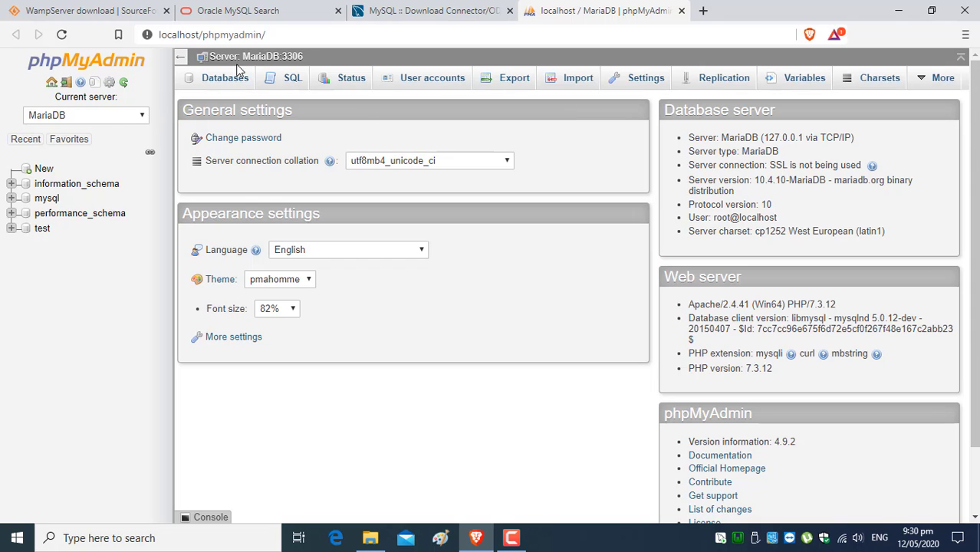
{"action": "left_click", "coordinate": [51, 83]}
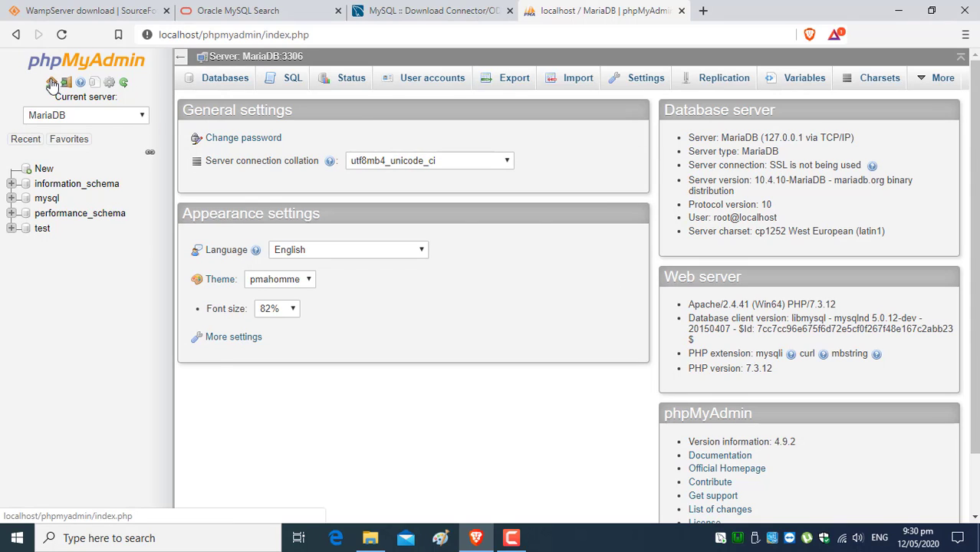
{"action": "left_click", "coordinate": [64, 85]}
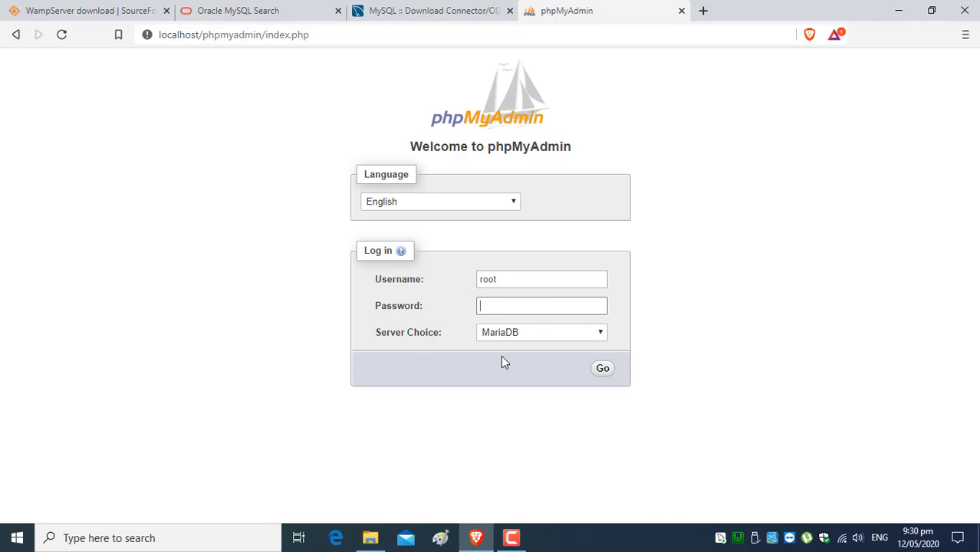
{"action": "left_click", "coordinate": [604, 371]}
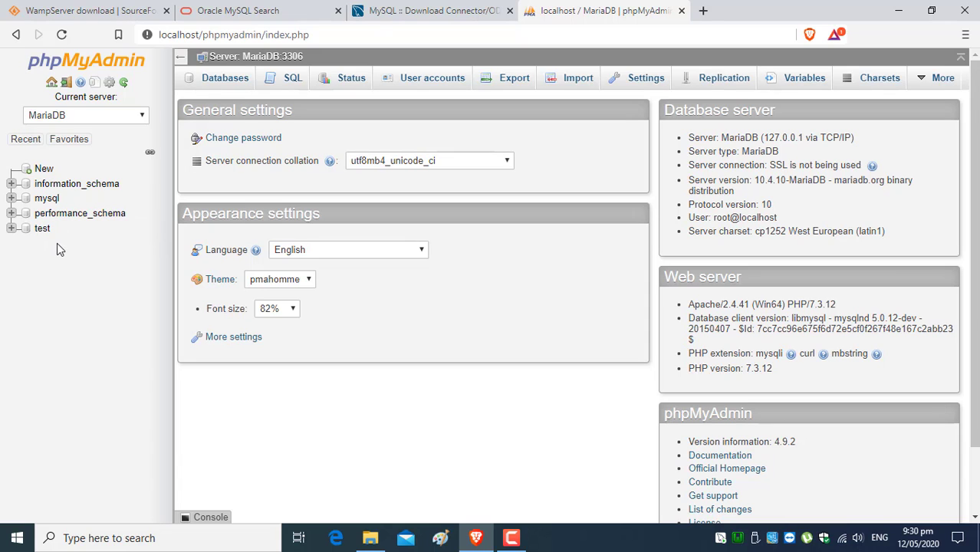
{"action": "left_click", "coordinate": [44, 169]}
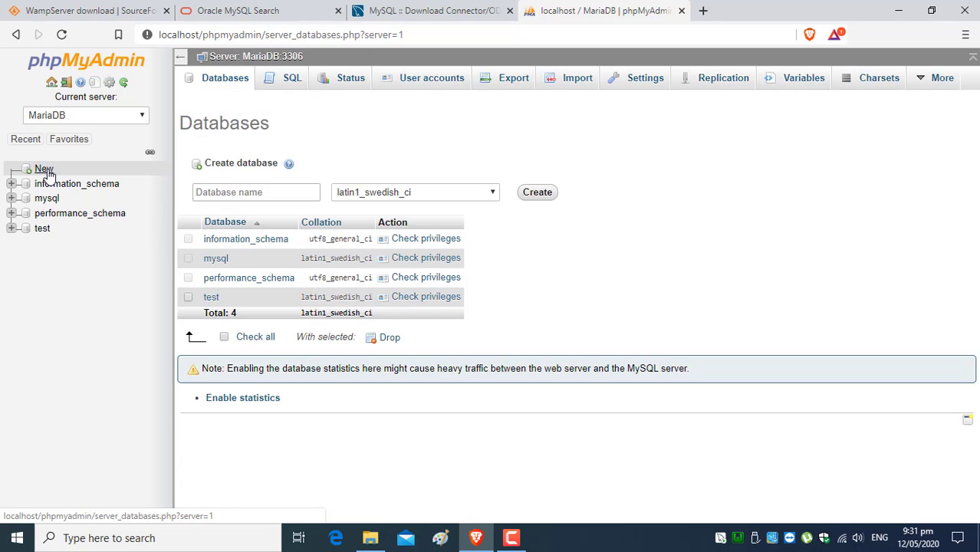
- Create a new database named abc_company from the Databases tab
{"action": "left_click", "coordinate": [232, 195]}
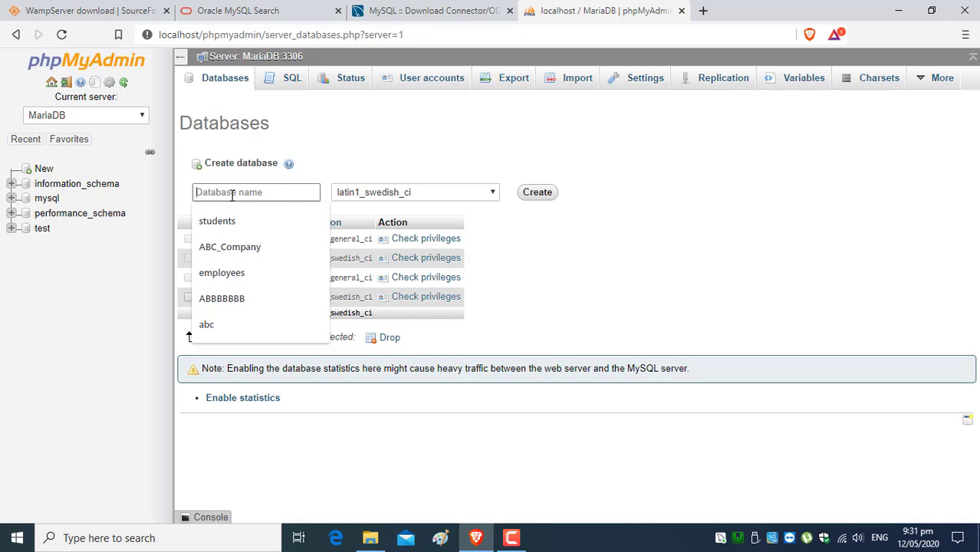
{"action": "type", "text": "abc"}
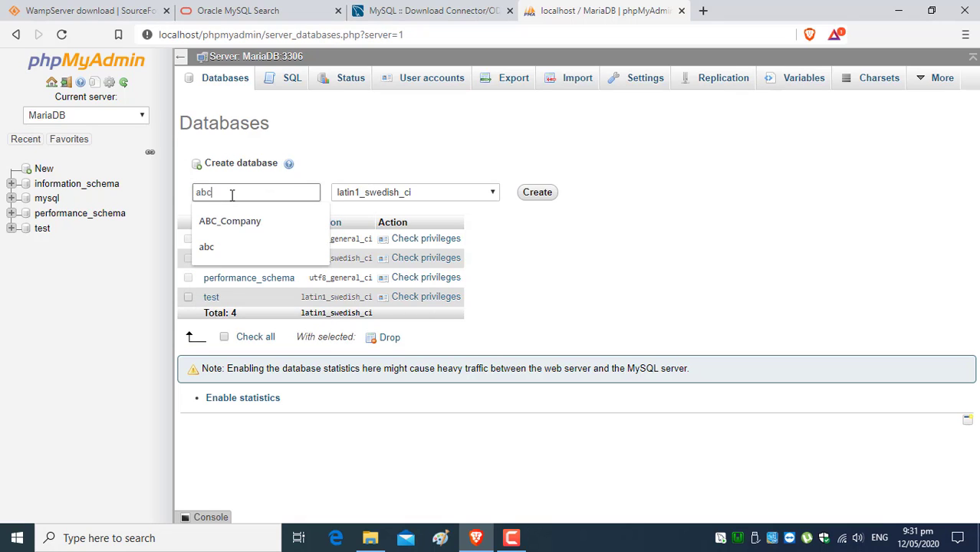
{"action": "type", "text": "_co"}
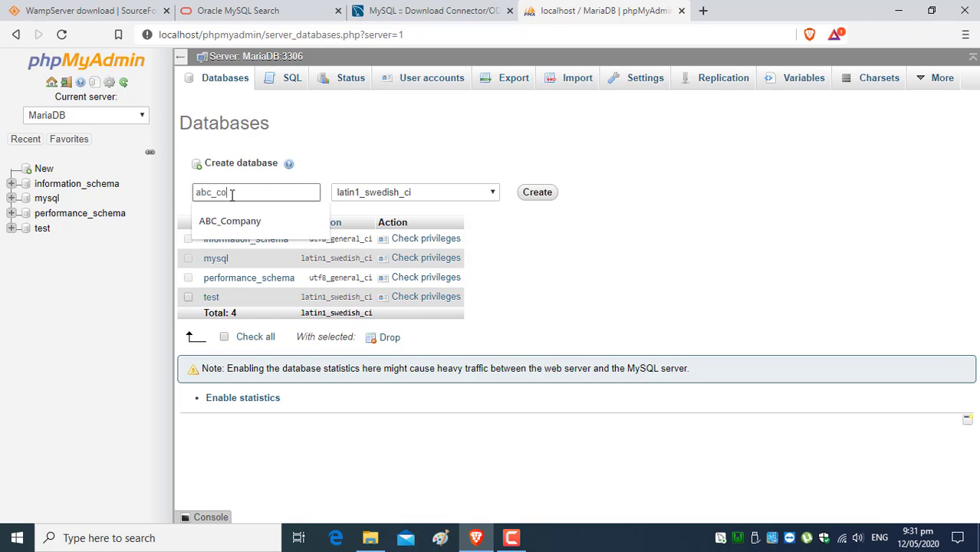
{"action": "type", "text": "mpany"}
{"action": "left_click", "coordinate": [482, 153]}
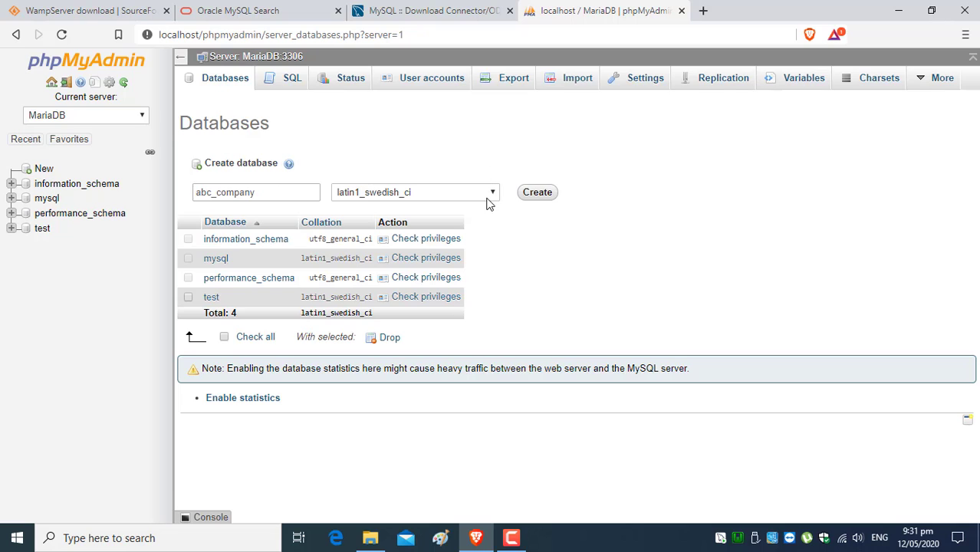
{"action": "left_click", "coordinate": [537, 193]}
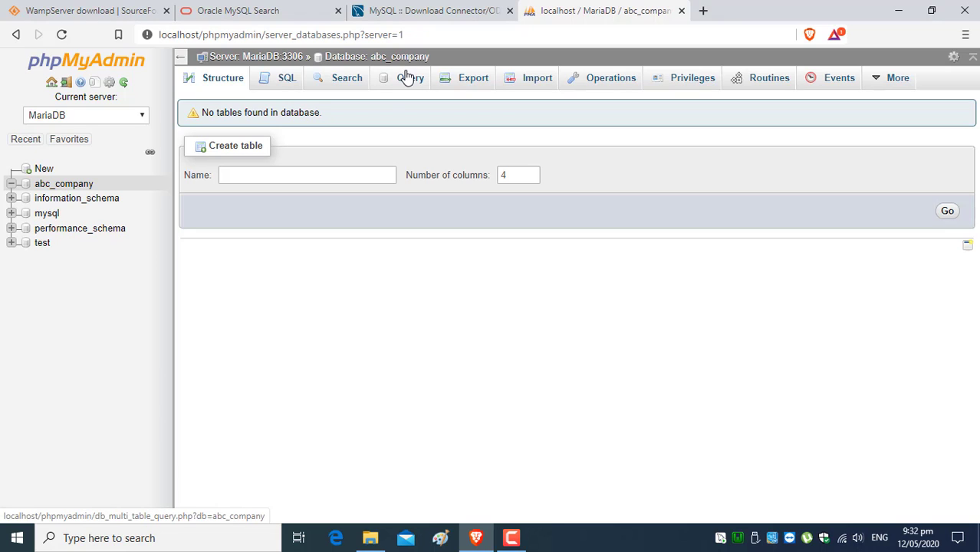
- Name the new table abc_employees with 4 columns and open its column form
{"action": "left_click", "coordinate": [294, 175]}
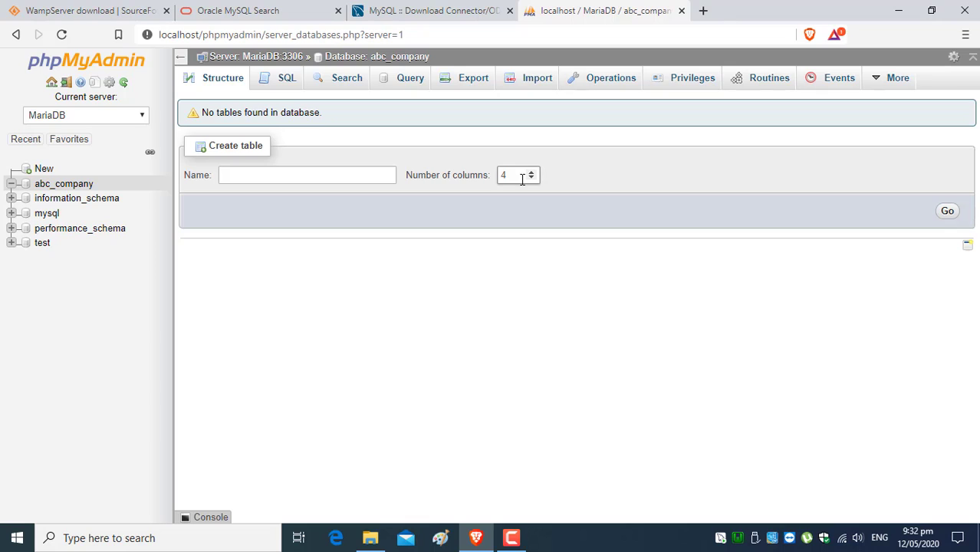
{"action": "left_click", "coordinate": [285, 179]}
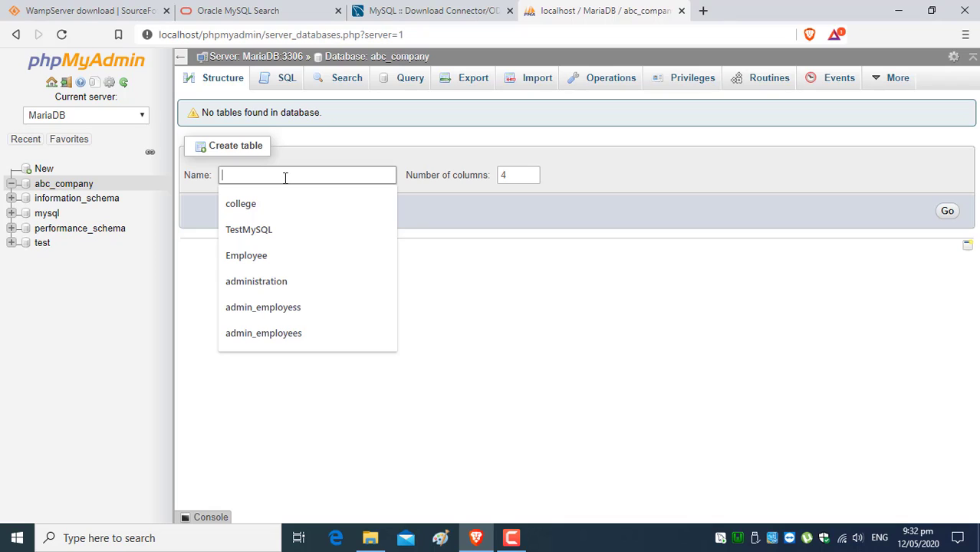
{"action": "type", "text": "ac"}
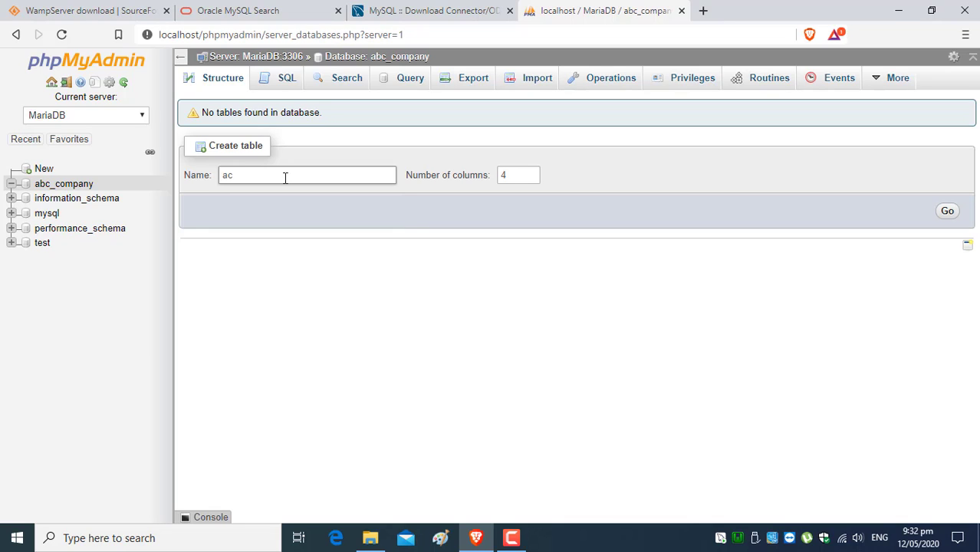
{"action": "key", "text": "BackSpace"}
{"action": "type", "text": "bc_employees"}
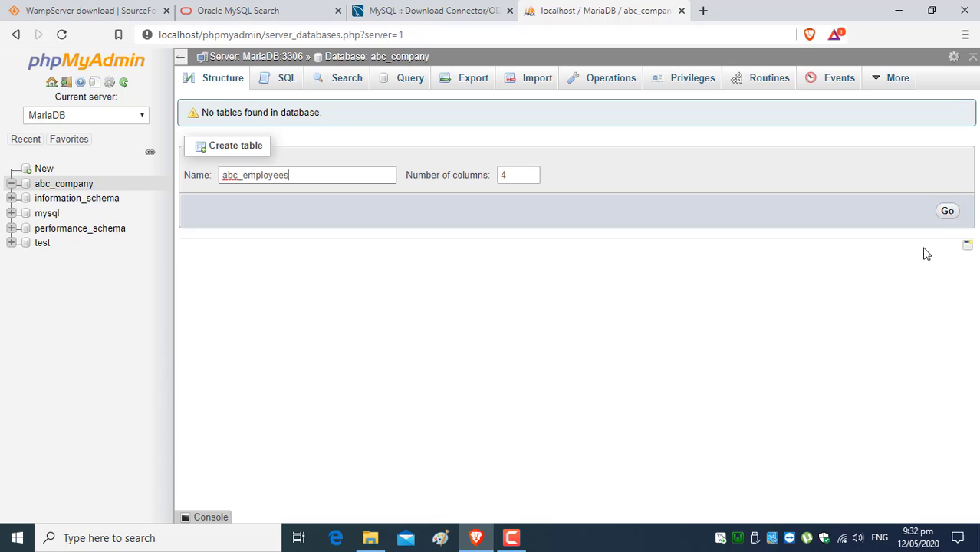
{"action": "left_click", "coordinate": [947, 212]}
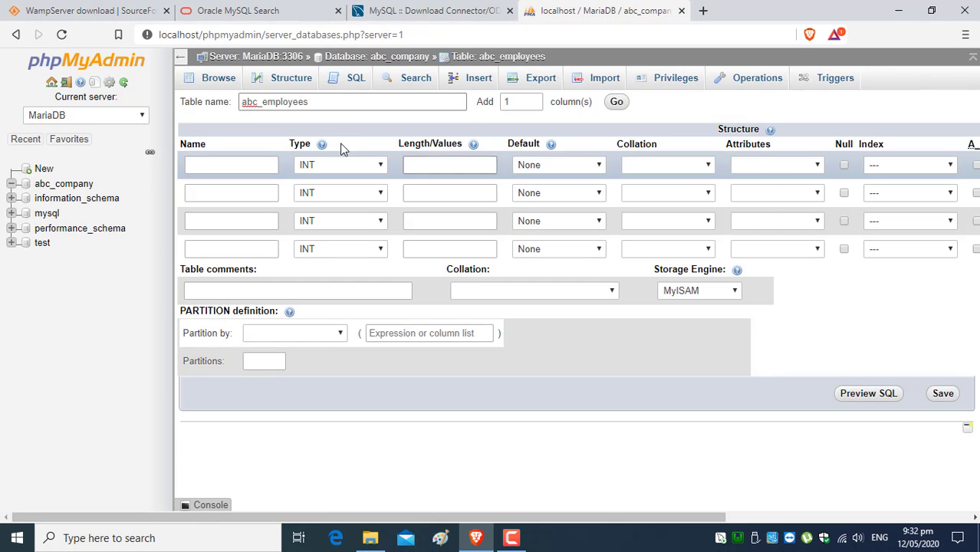
- Define the first column E_ID with length 8 as the primary key
{"action": "left_click", "coordinate": [246, 168]}
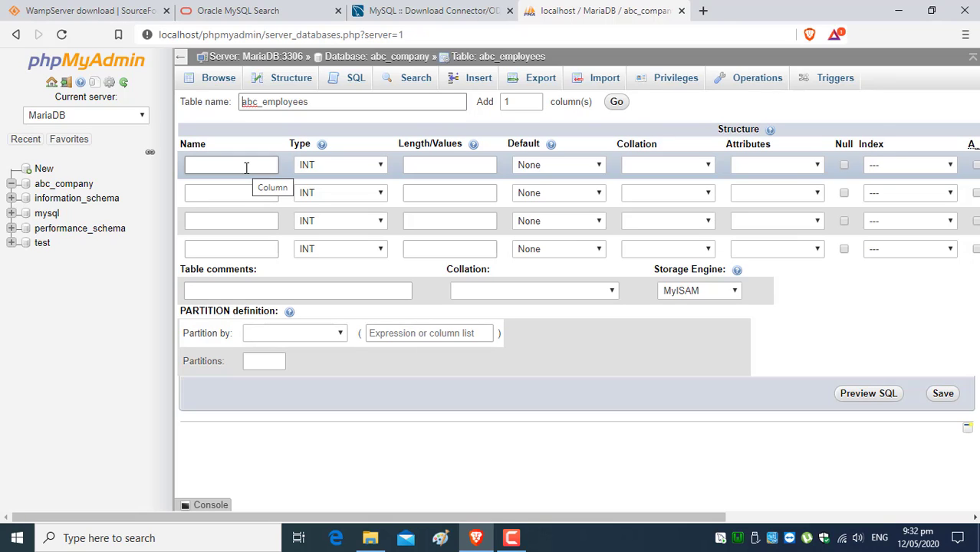
{"action": "left_click", "coordinate": [245, 167]}
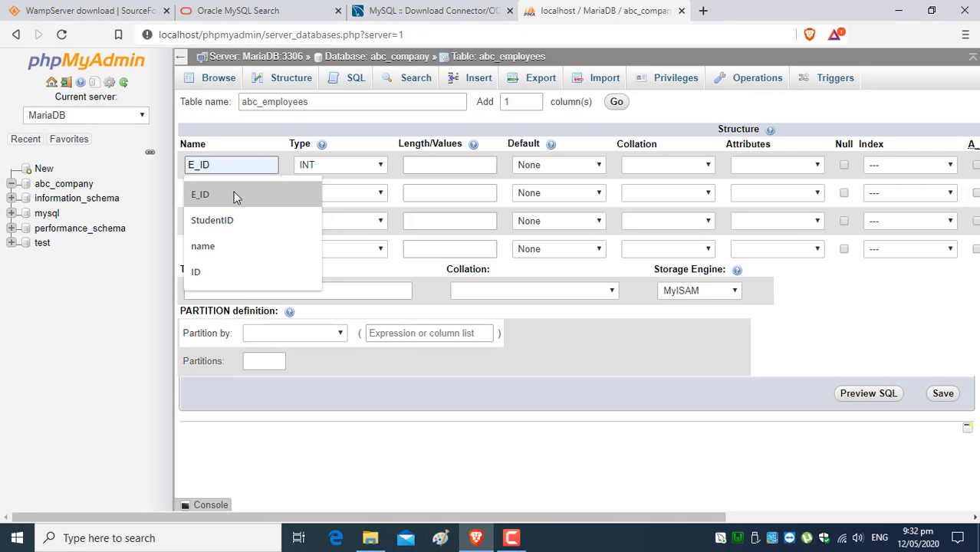
{"action": "left_click", "coordinate": [234, 194]}
{"action": "left_click", "coordinate": [467, 166]}
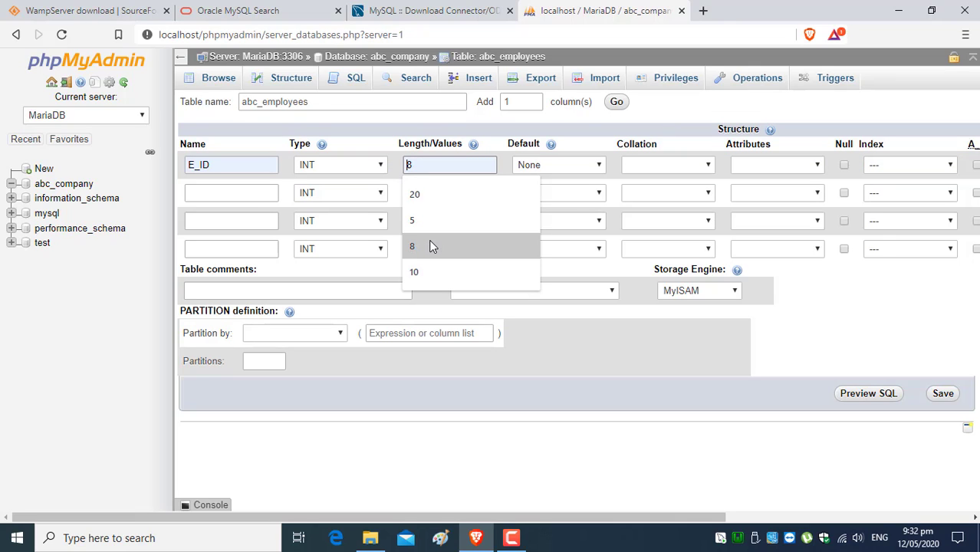
{"action": "left_click", "coordinate": [430, 246]}
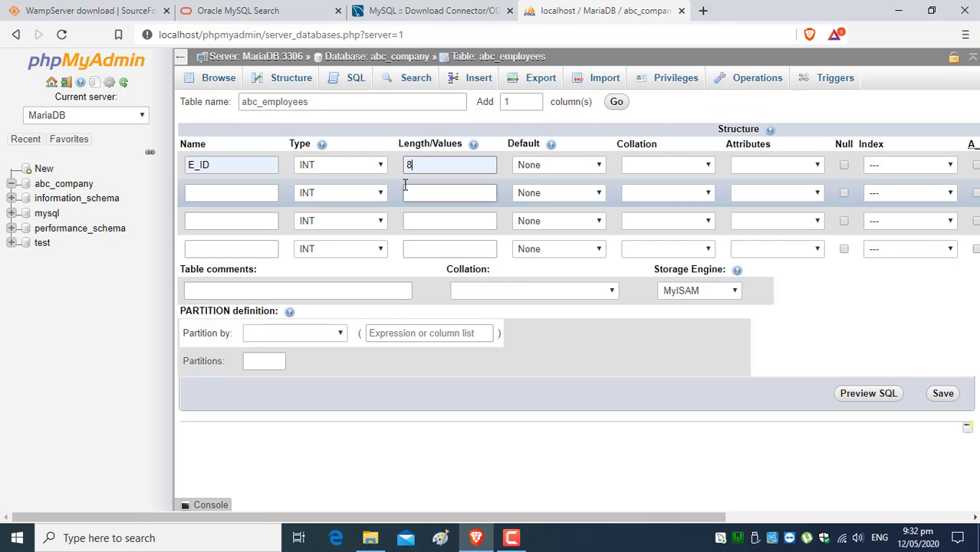
{"action": "left_click", "coordinate": [949, 165]}
{"action": "left_click", "coordinate": [922, 193]}
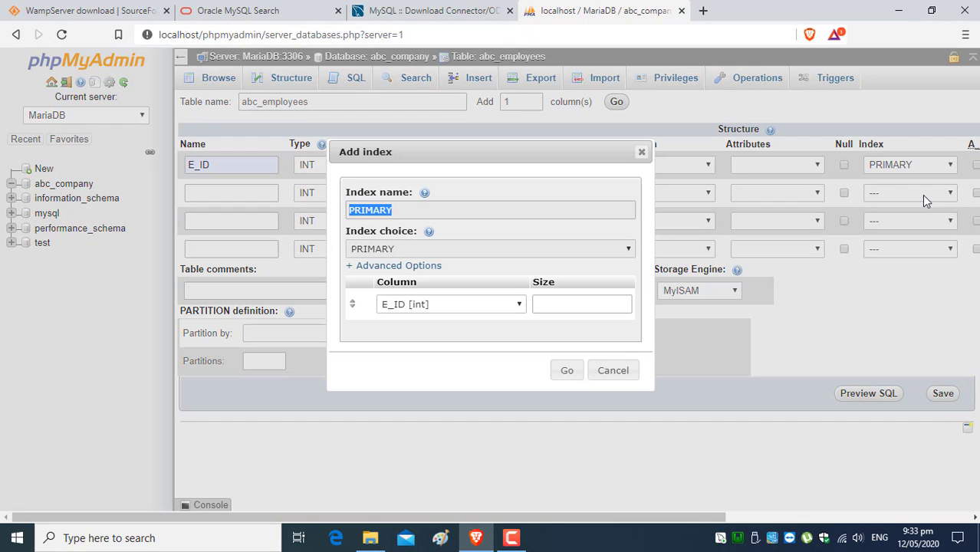
{"action": "left_click", "coordinate": [565, 371]}
- Define the second column F_Name as VARCHAR(10)
{"action": "left_click", "coordinate": [245, 206]}
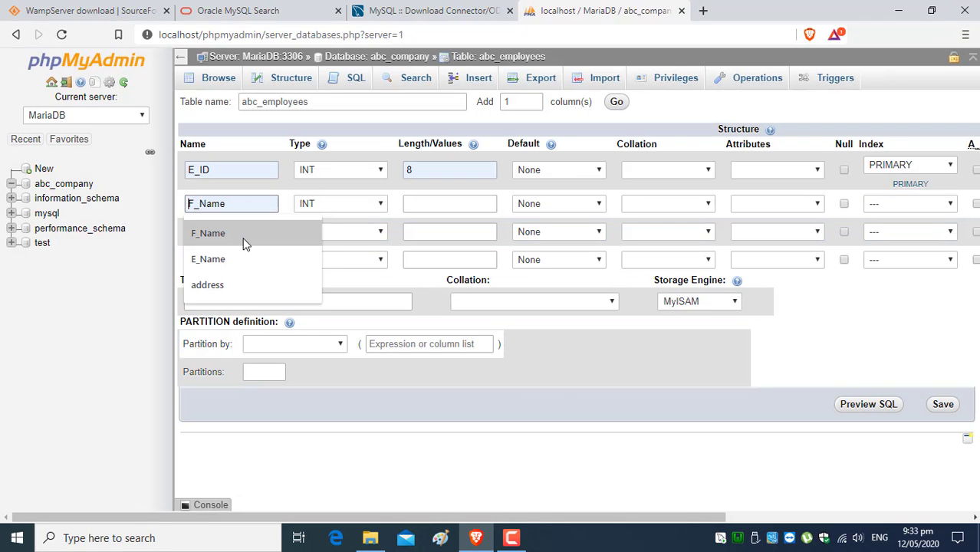
{"action": "left_click", "coordinate": [244, 241]}
{"action": "left_click", "coordinate": [379, 207]}
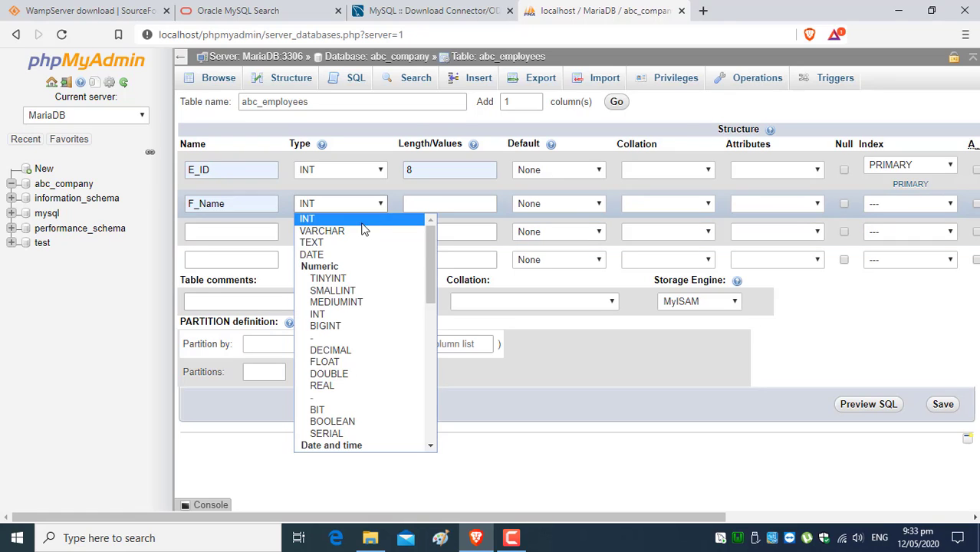
{"action": "left_click", "coordinate": [362, 230]}
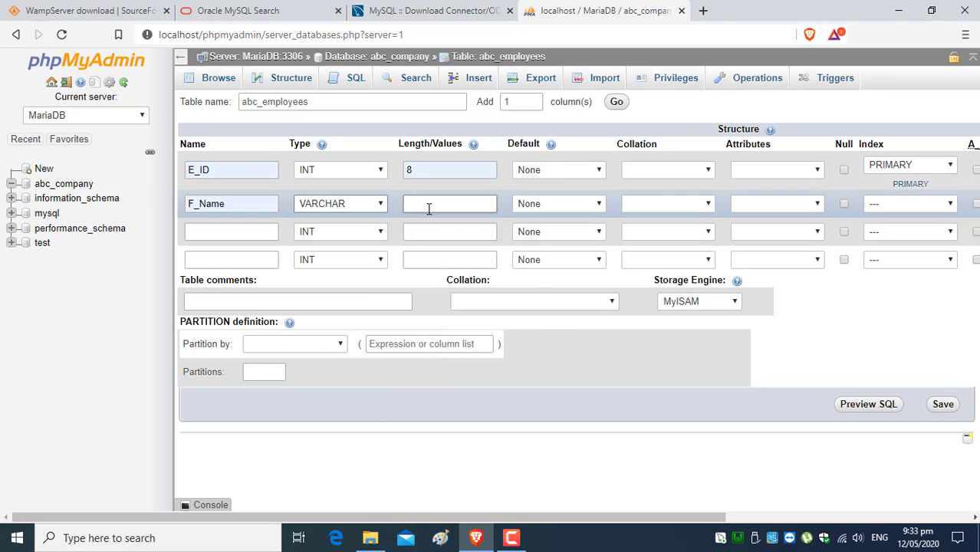
{"action": "left_click", "coordinate": [430, 209]}
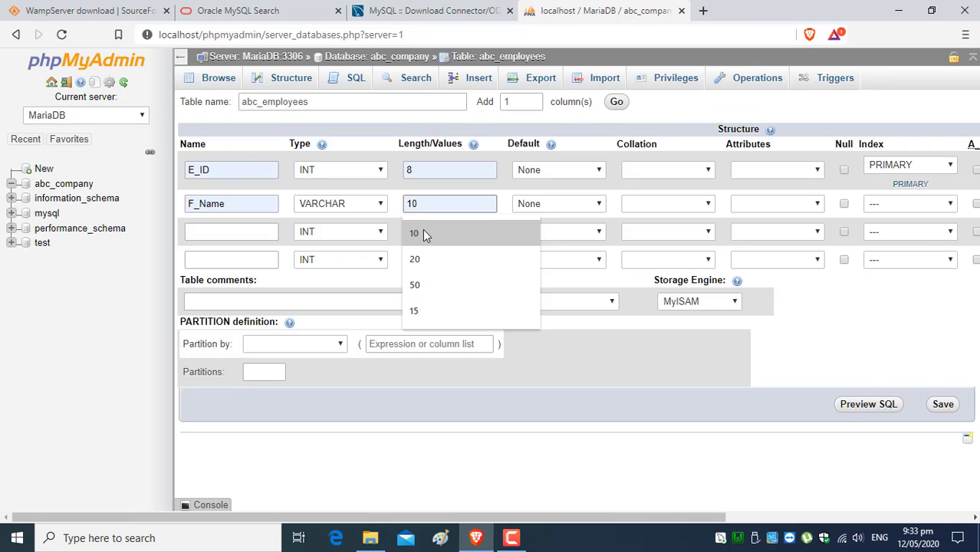
{"action": "left_click", "coordinate": [423, 232]}
- Define the third column L_Name as VARCHAR(20)
{"action": "left_click", "coordinate": [251, 235]}
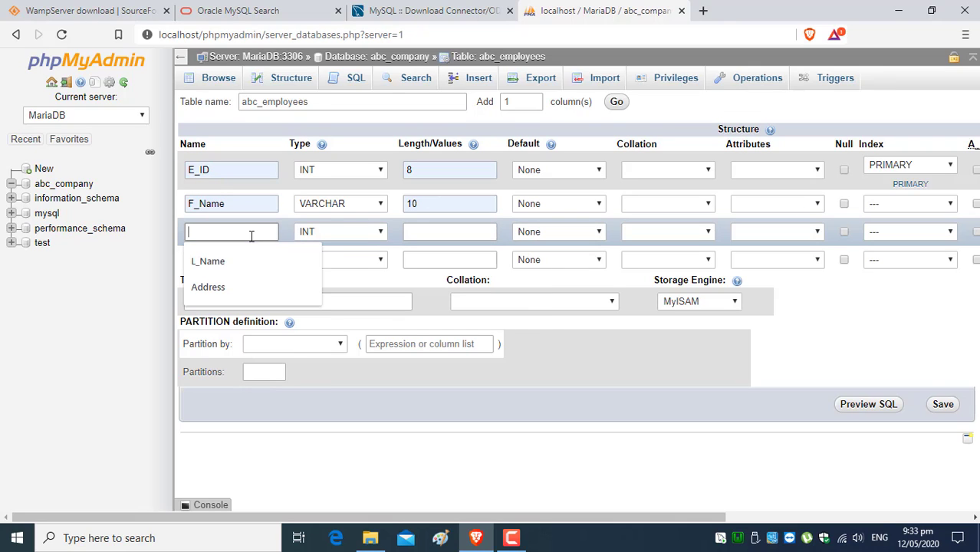
{"action": "left_click", "coordinate": [228, 263]}
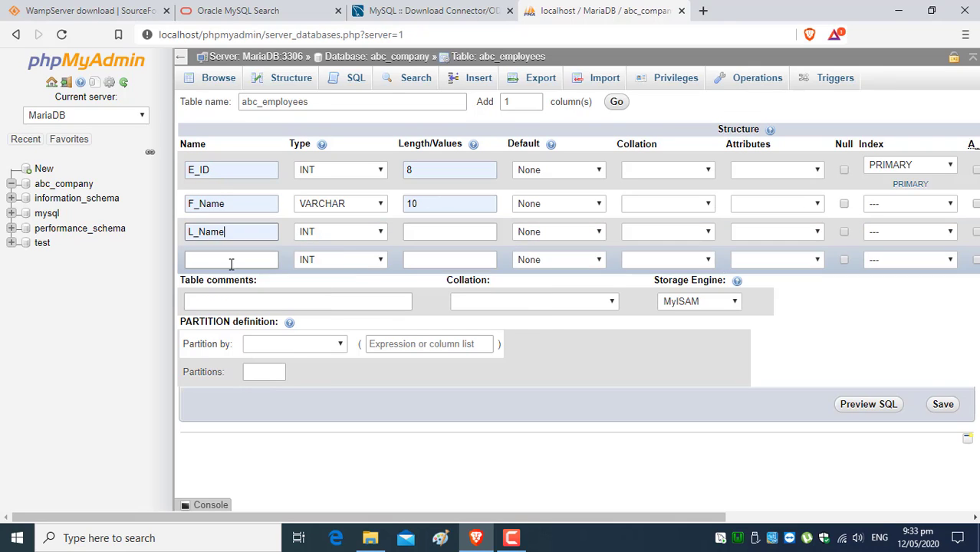
{"action": "left_click", "coordinate": [379, 235]}
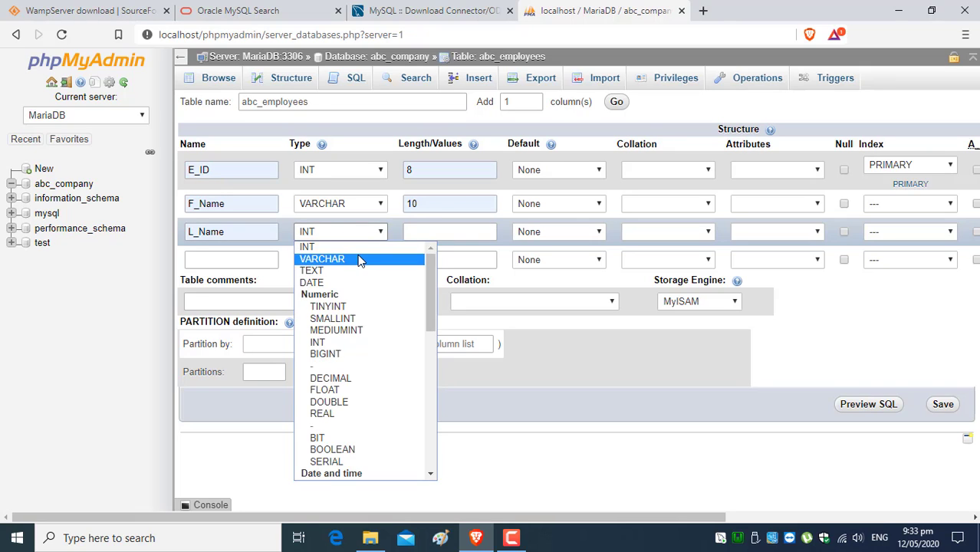
{"action": "left_click", "coordinate": [358, 261]}
{"action": "left_click", "coordinate": [428, 232]}
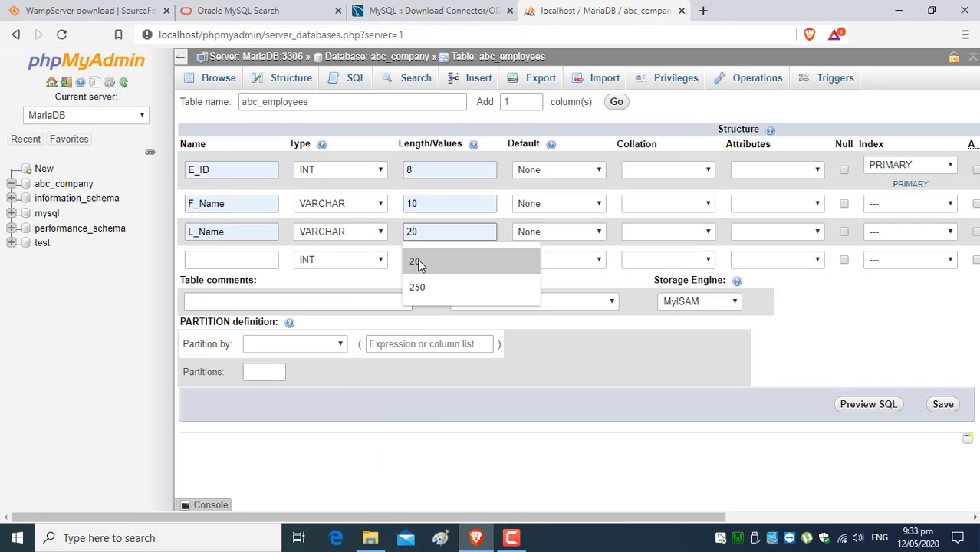
{"action": "left_click", "coordinate": [417, 261]}
- Define the fourth column Email as VARCHAR(30) and save the table
{"action": "left_click", "coordinate": [232, 265]}
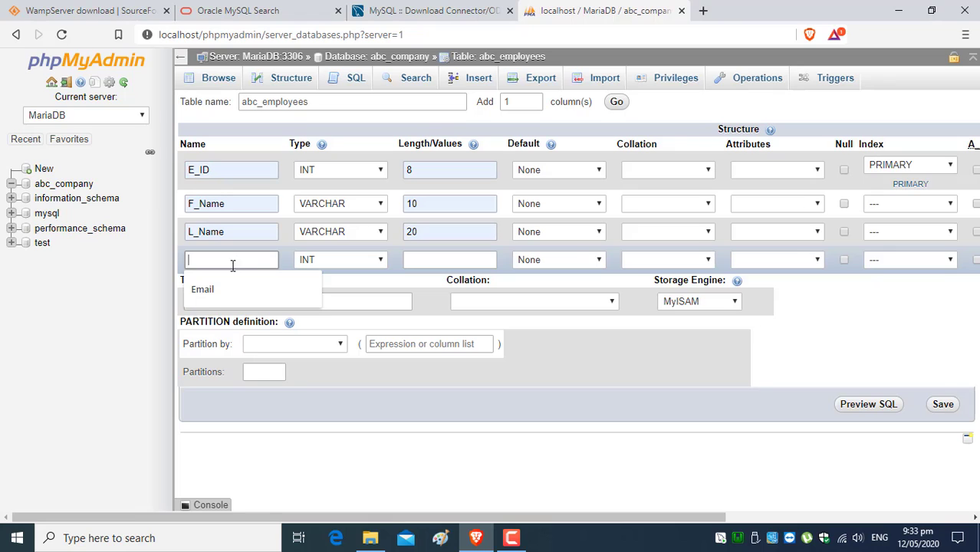
{"action": "left_click", "coordinate": [210, 298]}
{"action": "left_click", "coordinate": [379, 260]}
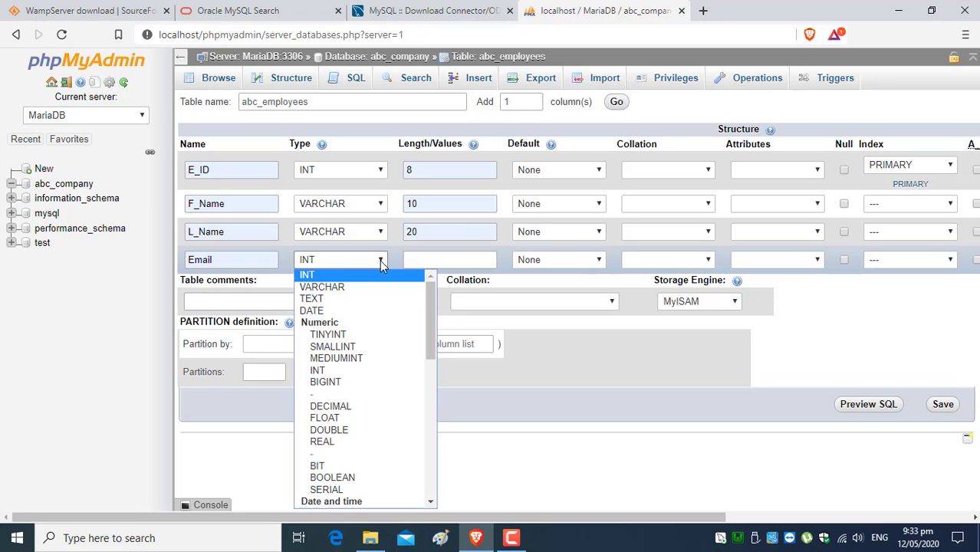
{"action": "left_click", "coordinate": [373, 287]}
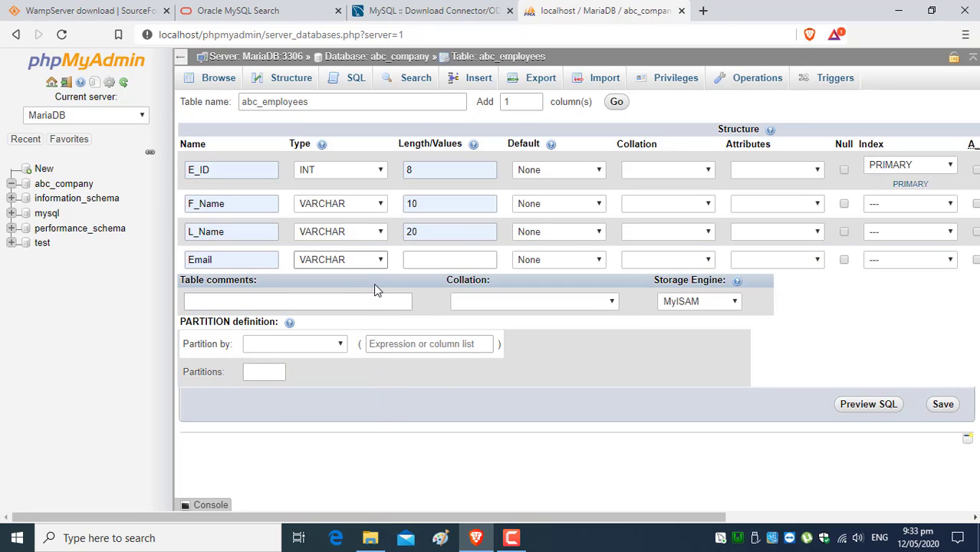
{"action": "left_click", "coordinate": [418, 260]}
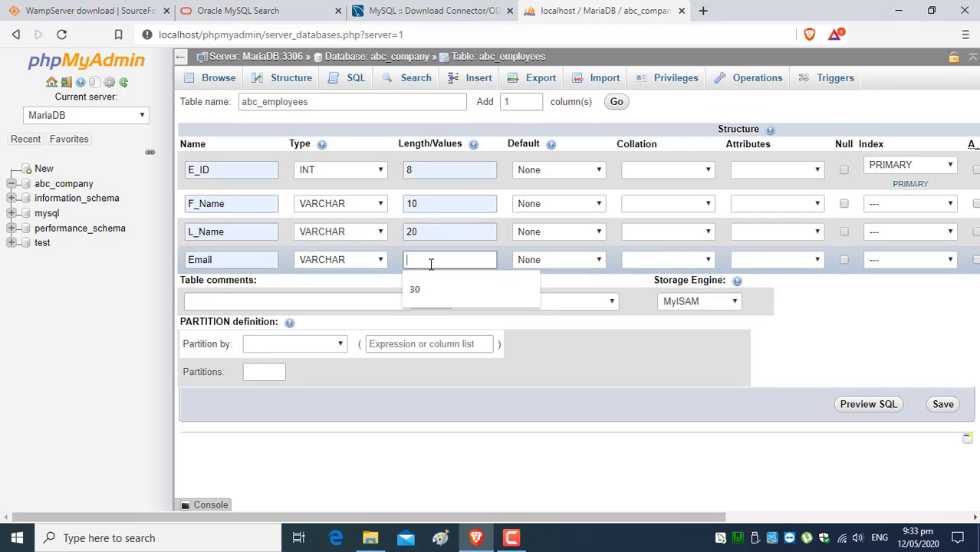
{"action": "left_click", "coordinate": [418, 290]}
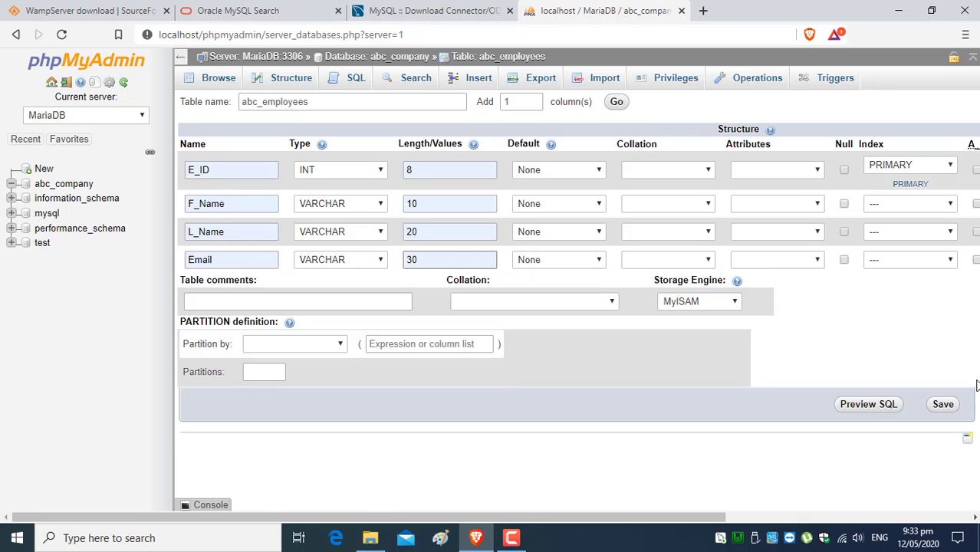
{"action": "left_click", "coordinate": [944, 406]}
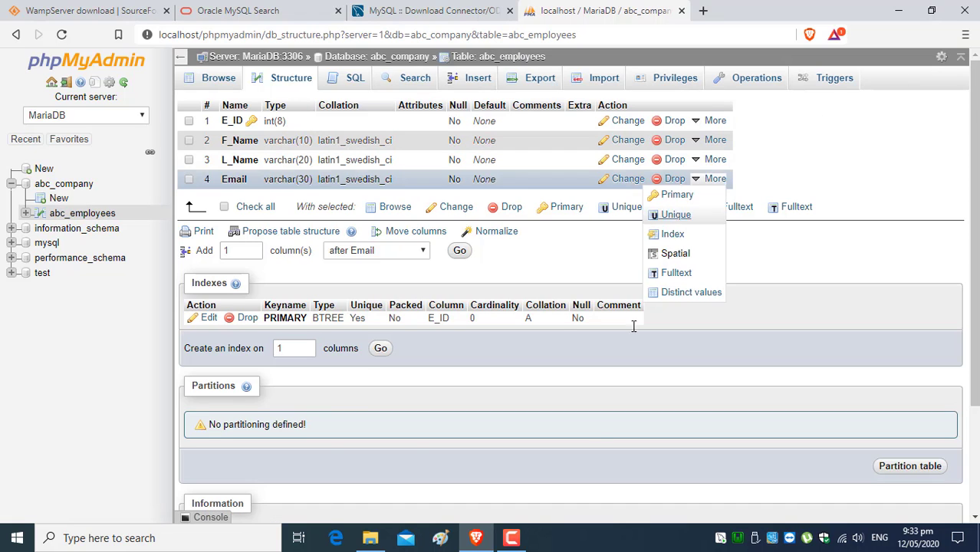
- Launch Microsoft Access, create blank database Database2, and close Table1
{"action": "left_click", "coordinate": [17, 538]}
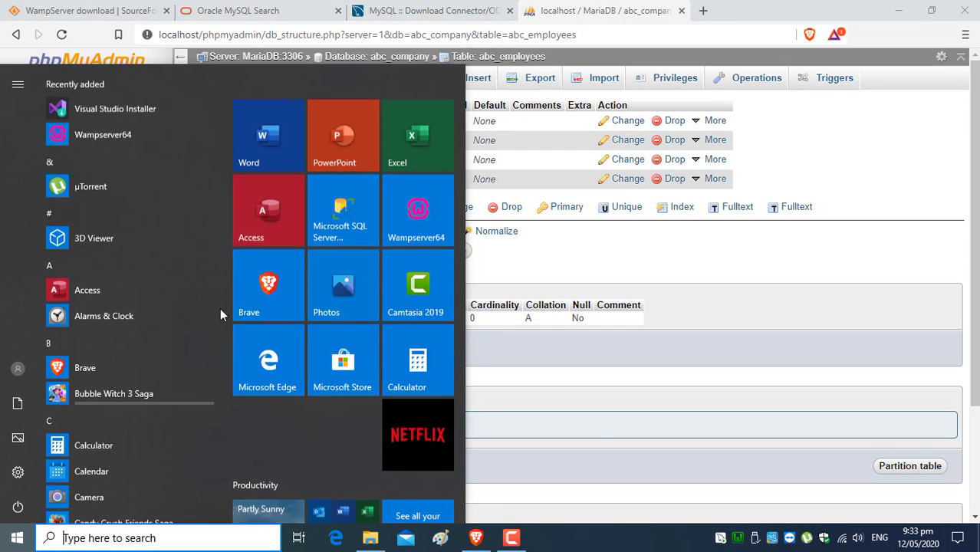
{"action": "left_click", "coordinate": [275, 213]}
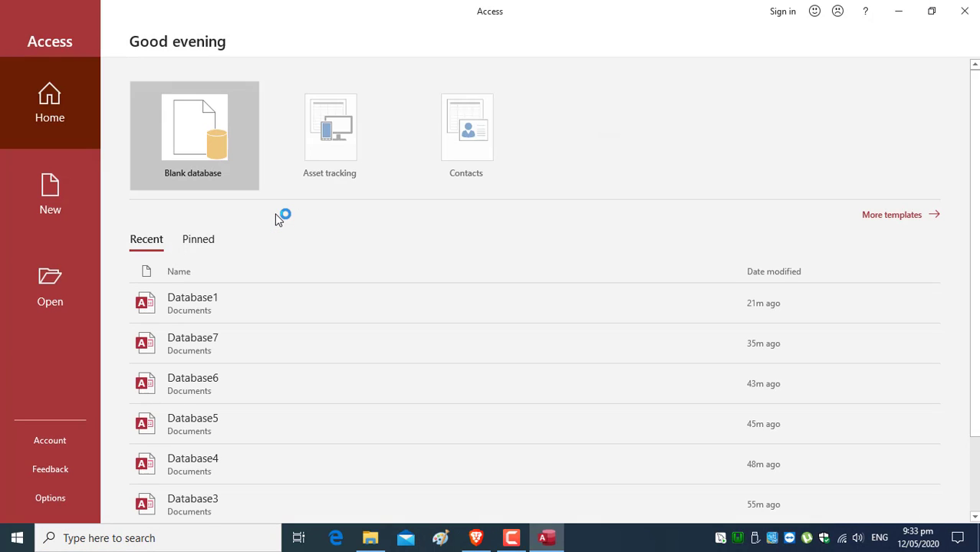
{"action": "left_click", "coordinate": [184, 141]}
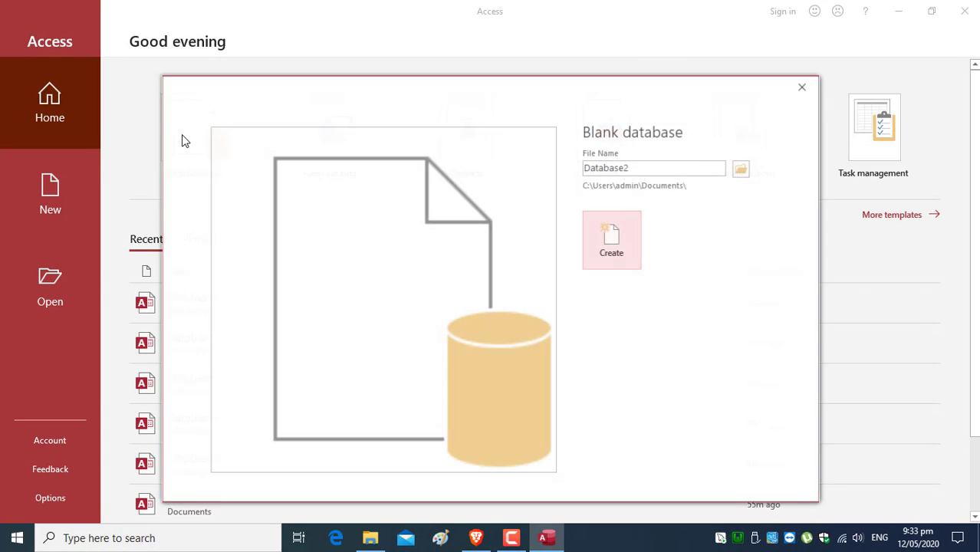
{"action": "left_click", "coordinate": [615, 239]}
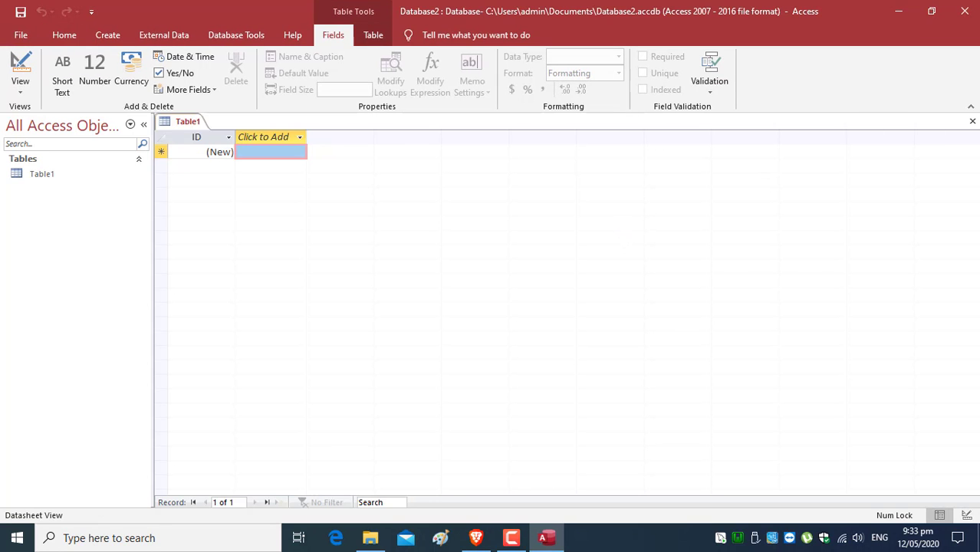
{"action": "left_click", "coordinate": [972, 122]}
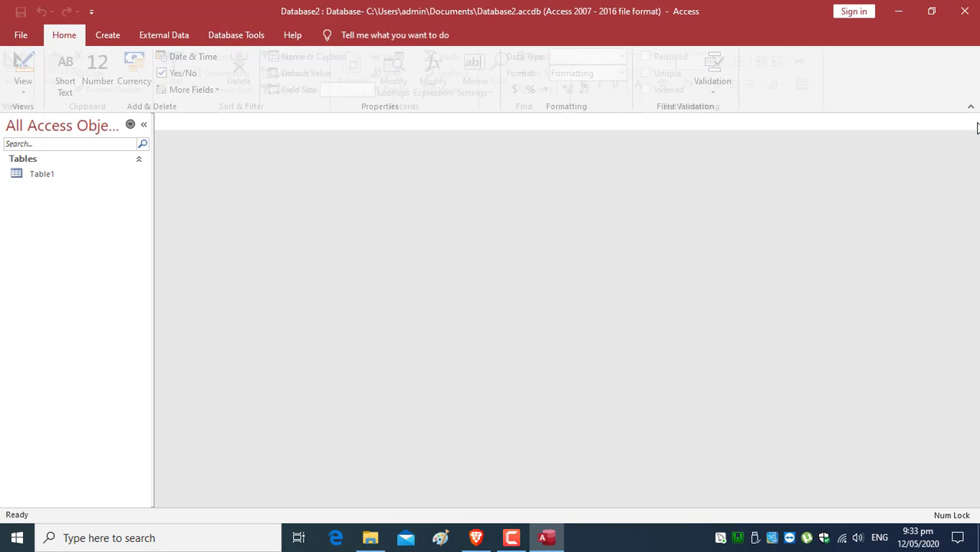
- Start getting external data from an ODBC Database via New Data Source
{"action": "left_click", "coordinate": [169, 37]}
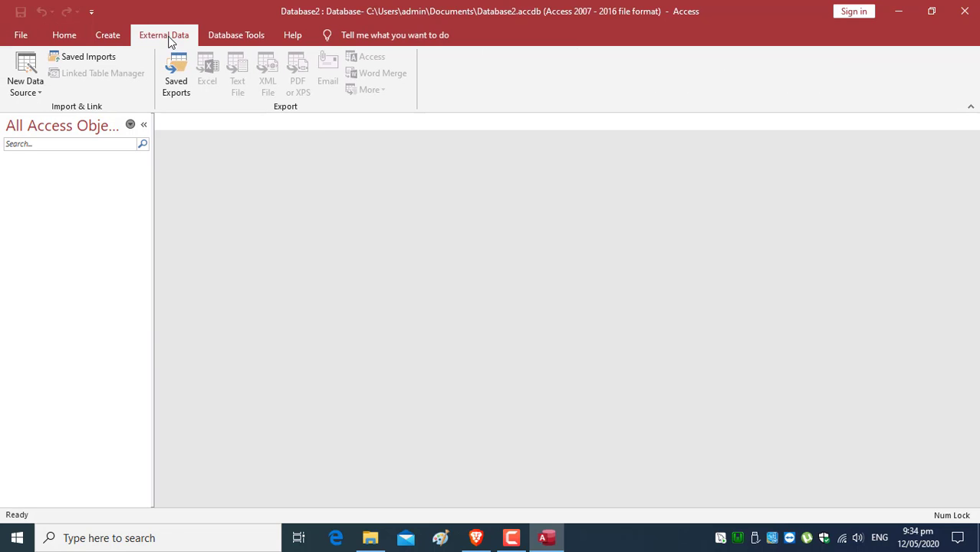
{"action": "left_click", "coordinate": [34, 96]}
{"action": "mouse_move", "coordinate": [82, 223]}
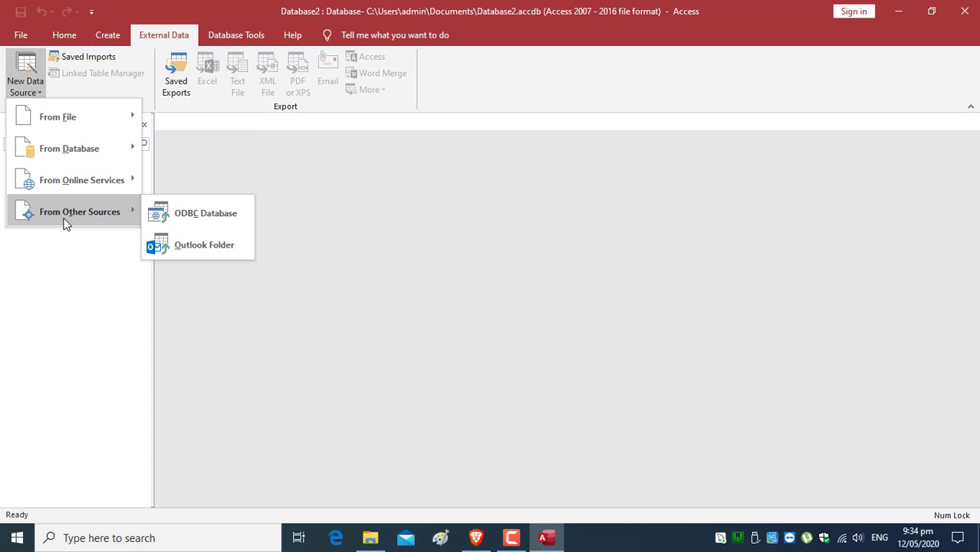
{"action": "left_click", "coordinate": [217, 219]}
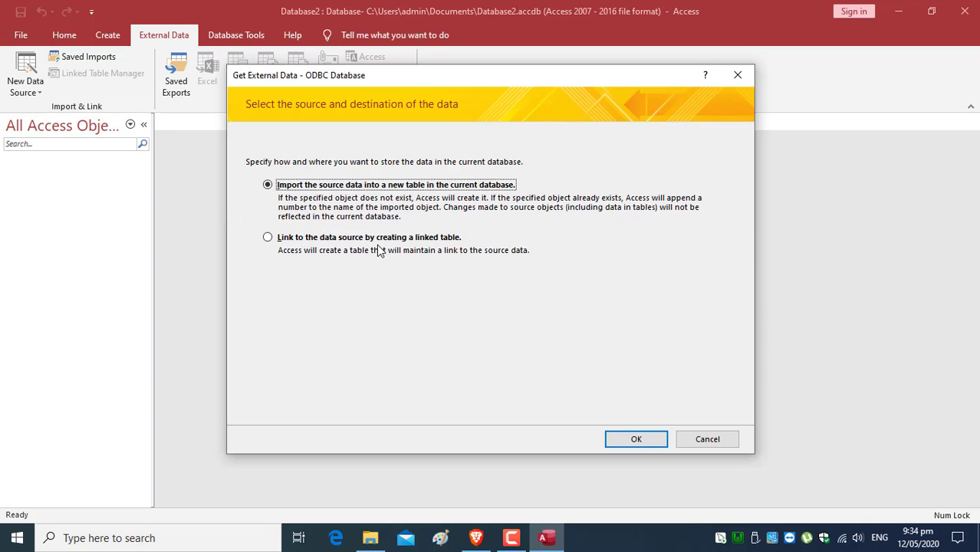
- Choose to link, then create a new user data source with the MySQL ODBC 5.3 ANSI Driver
{"action": "left_click", "coordinate": [268, 239]}
{"action": "left_click", "coordinate": [651, 438]}
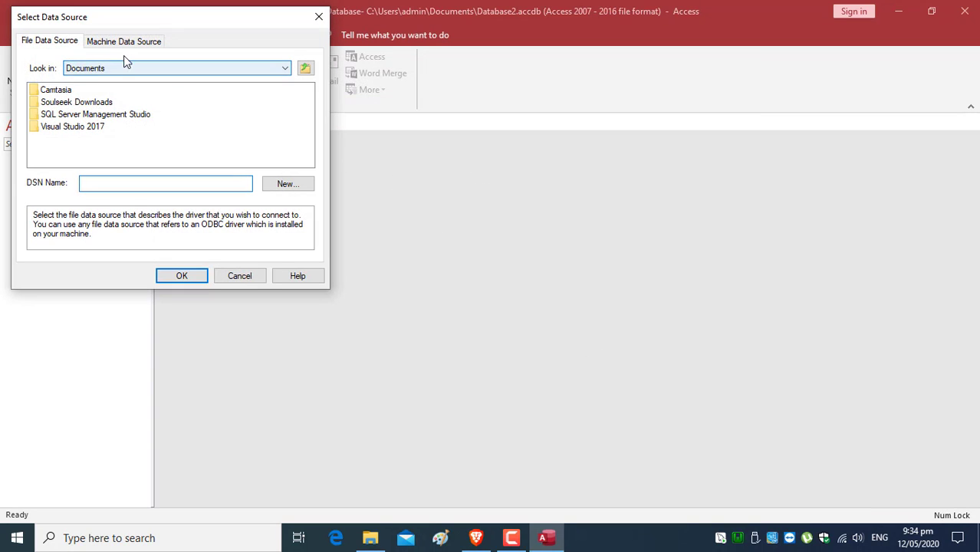
{"action": "left_click", "coordinate": [126, 42]}
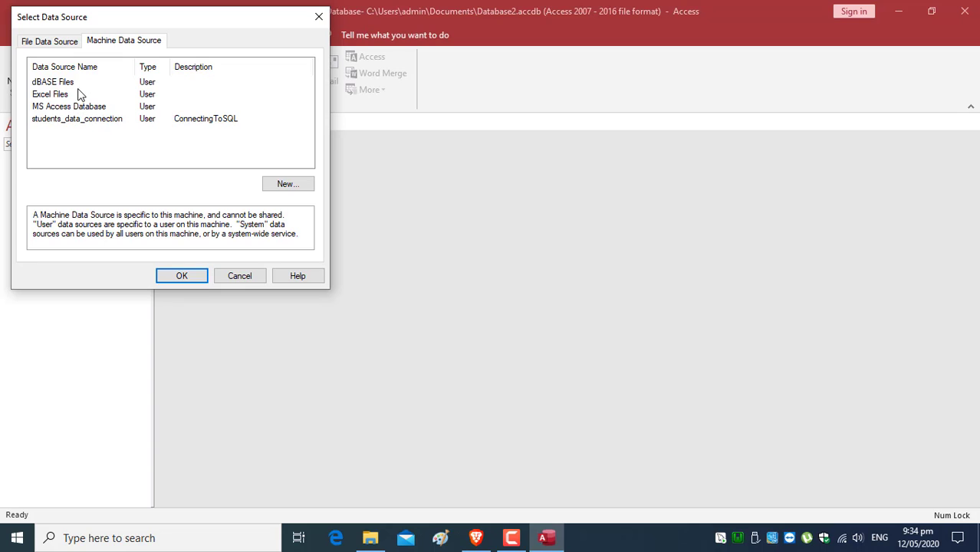
{"action": "left_click", "coordinate": [305, 189]}
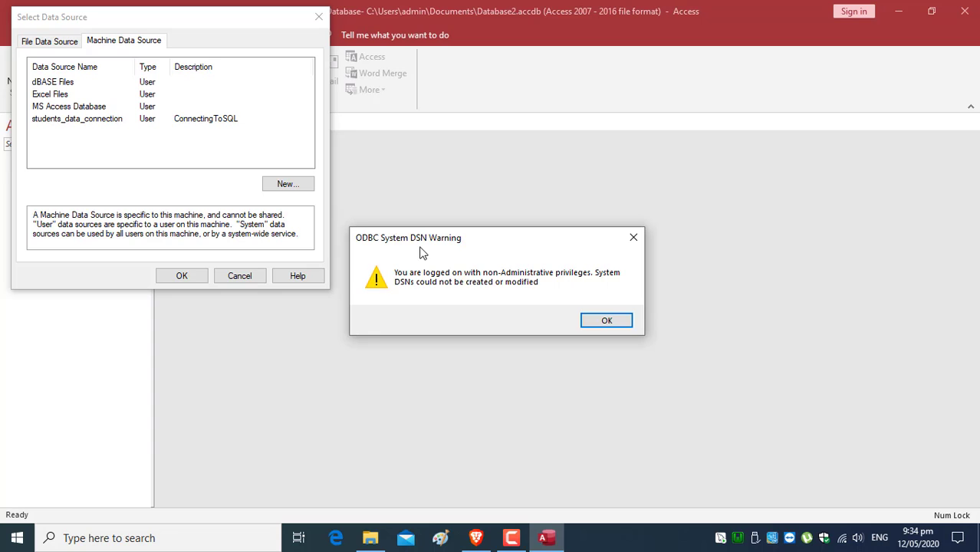
{"action": "left_click", "coordinate": [614, 319]}
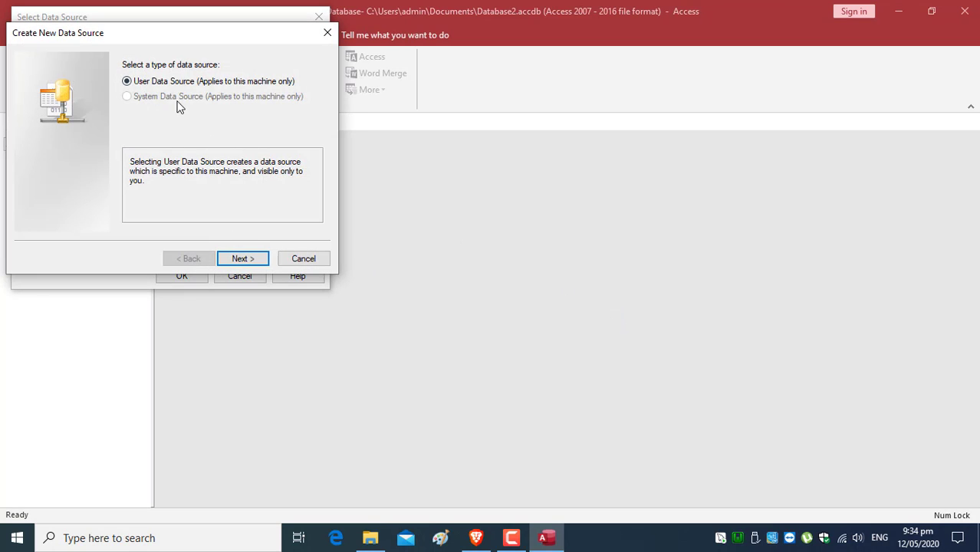
{"action": "left_click", "coordinate": [256, 261]}
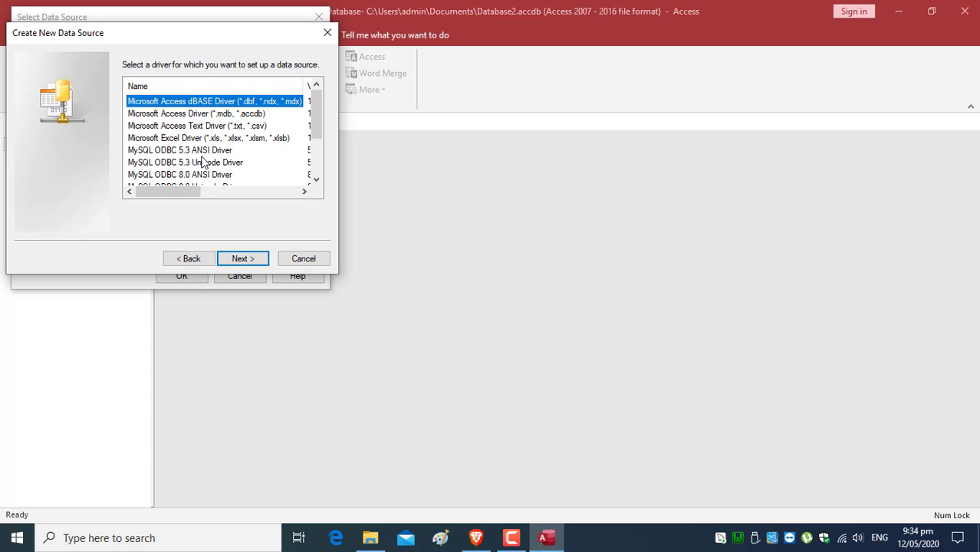
{"action": "left_click", "coordinate": [160, 152]}
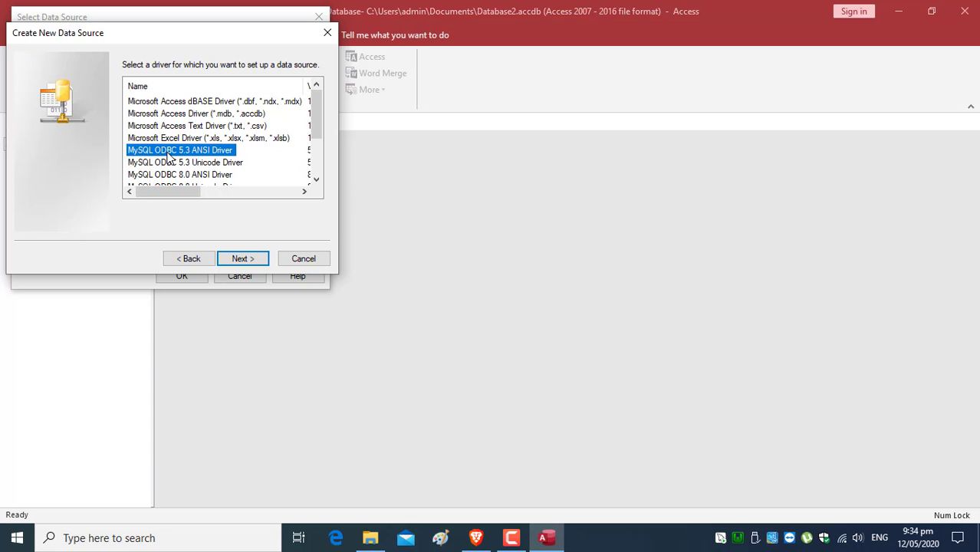
{"action": "left_click", "coordinate": [249, 261]}
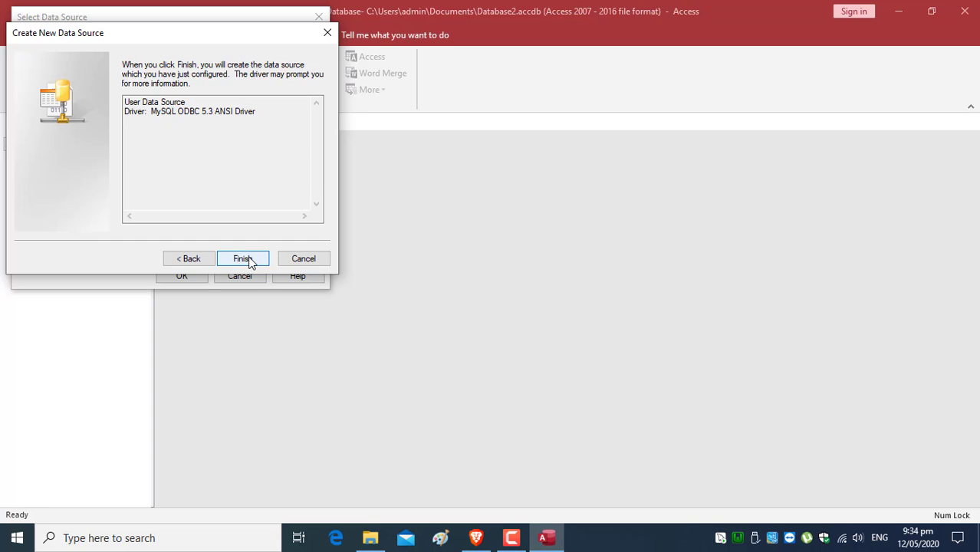
{"action": "left_click", "coordinate": [243, 259]}
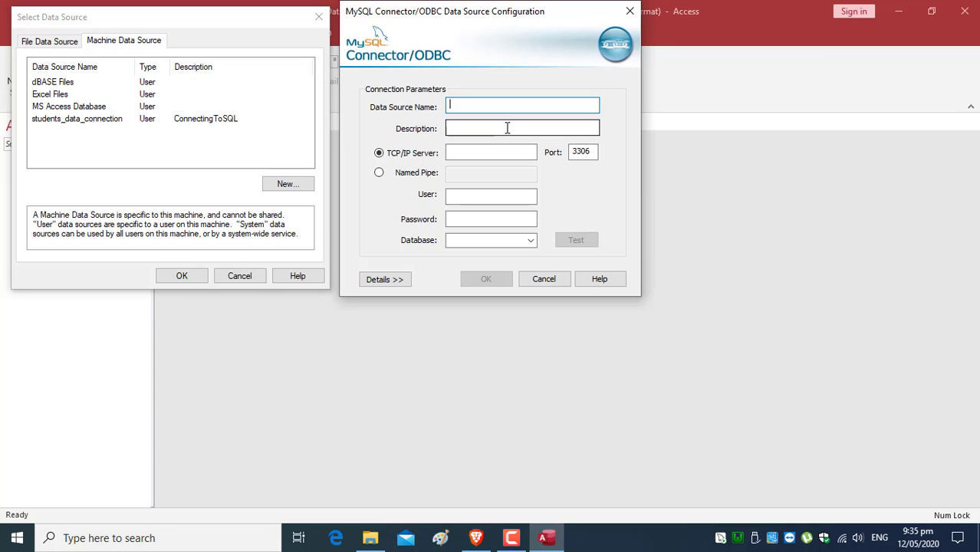
- Name the data source ABC_Employees_Data and enter its description
{"action": "type", "text": "A"}
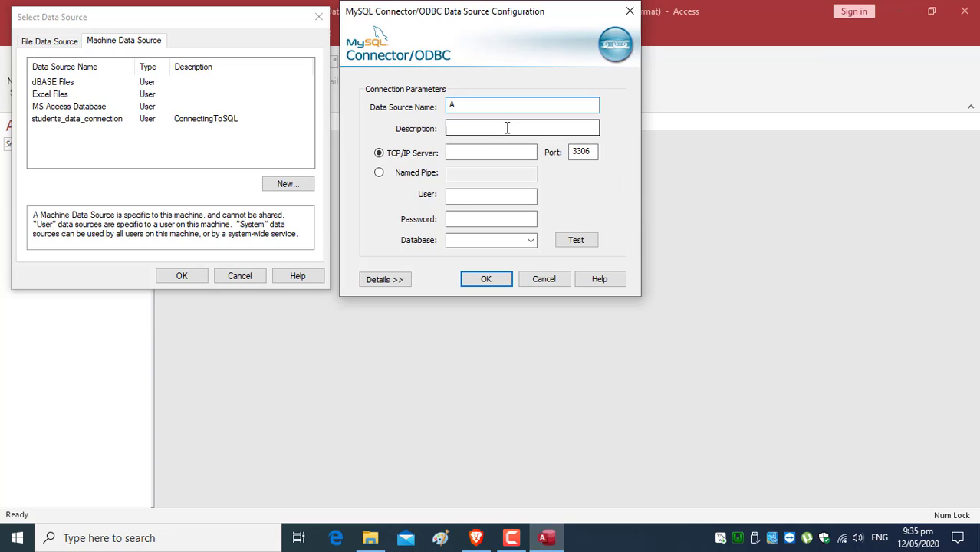
{"action": "type", "text": "BC_Employ"}
{"action": "type", "text": "ees_Data"}
{"action": "left_click", "coordinate": [499, 130]}
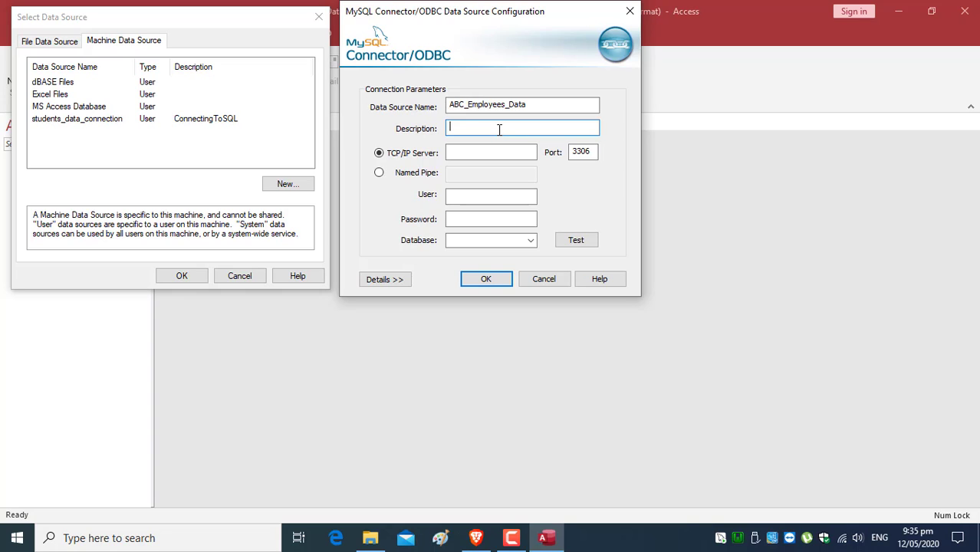
{"action": "type", "text": "nnectingToWamp"}
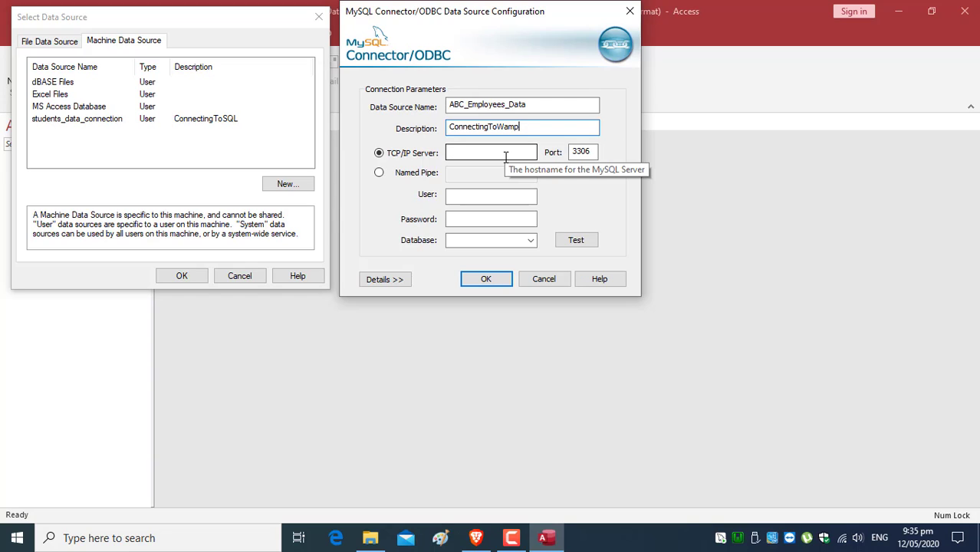
{"action": "left_click", "coordinate": [507, 197]}
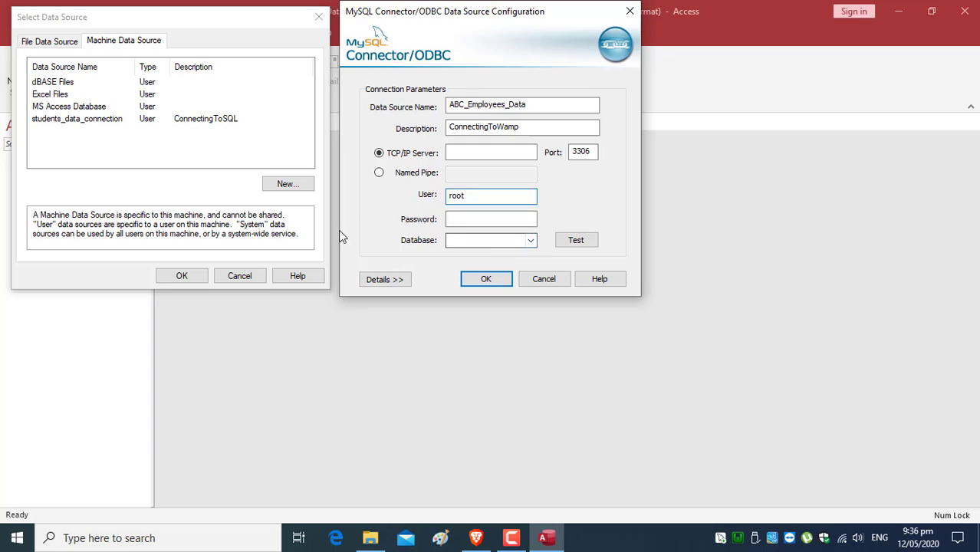
- Select the abc_company database, test the connection successfully, and save the data source
{"action": "left_click", "coordinate": [531, 241]}
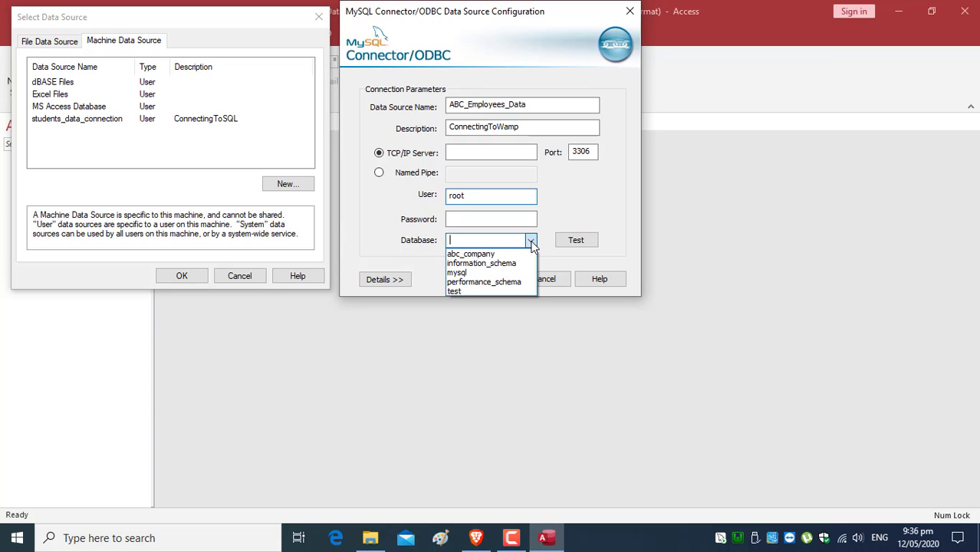
{"action": "left_click", "coordinate": [470, 254]}
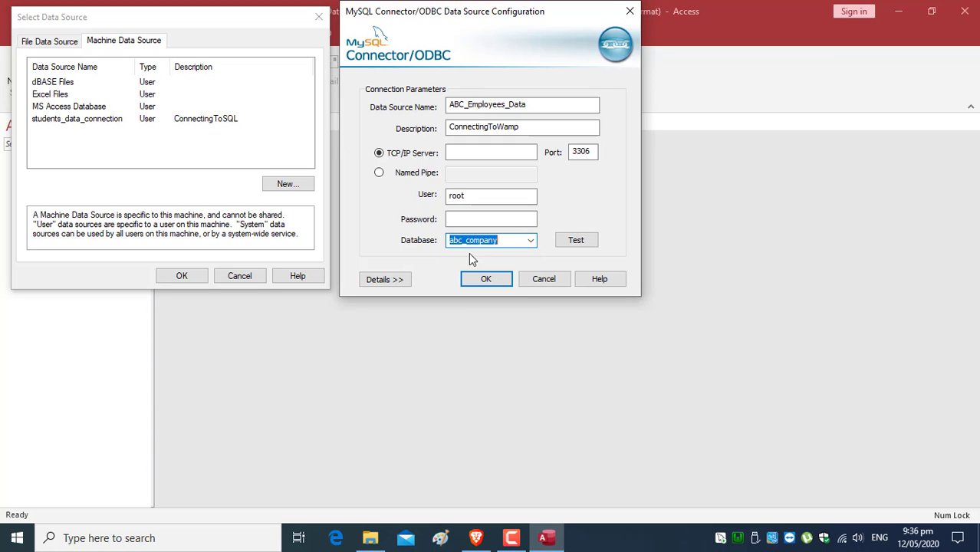
{"action": "left_click", "coordinate": [576, 241]}
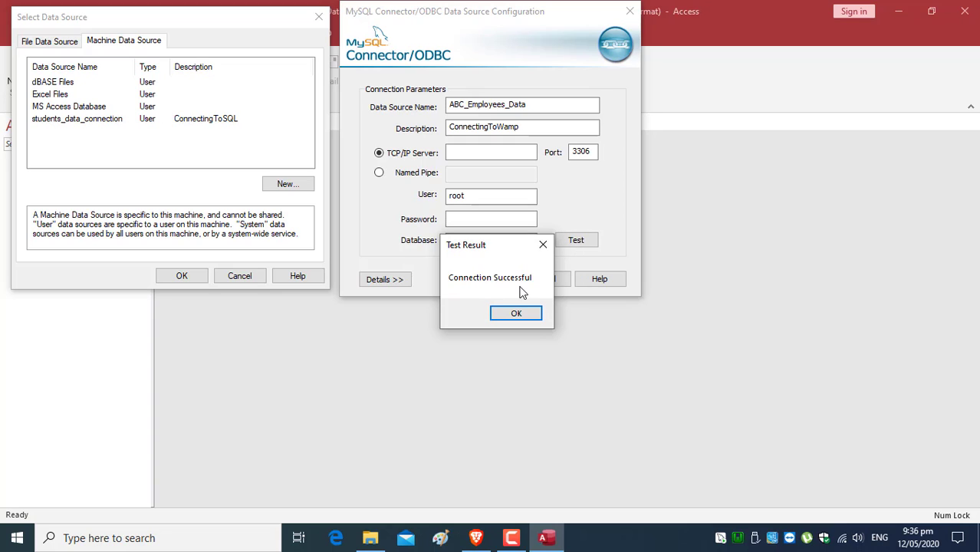
{"action": "left_click", "coordinate": [515, 313]}
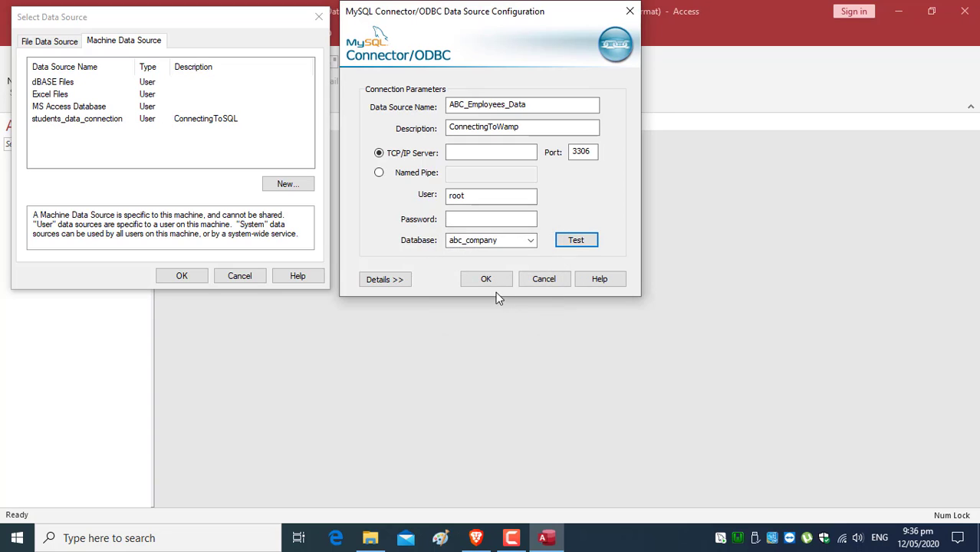
{"action": "left_click", "coordinate": [486, 279]}
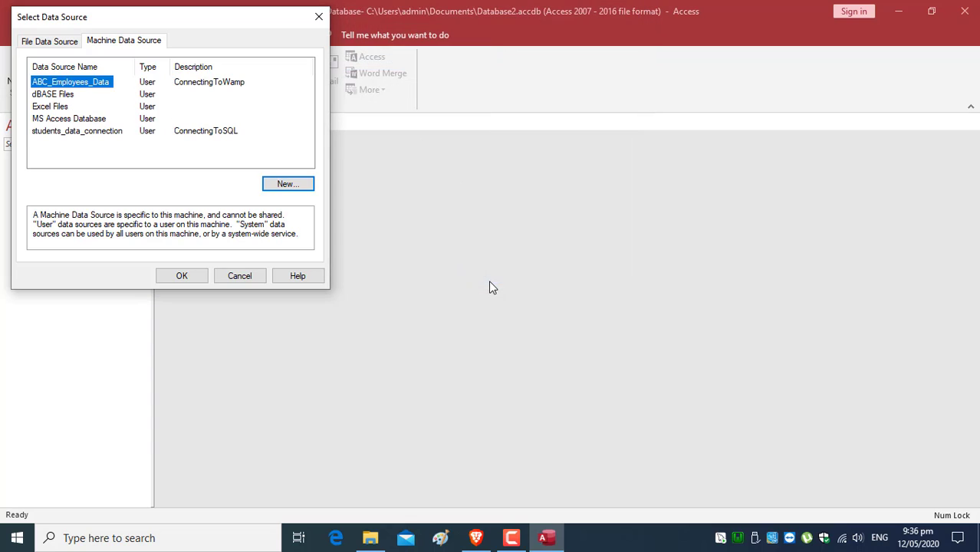
- Link the MySQL abc_employees table into Access via the ABC_Employees_Data ODBC source
{"action": "left_click", "coordinate": [192, 280]}
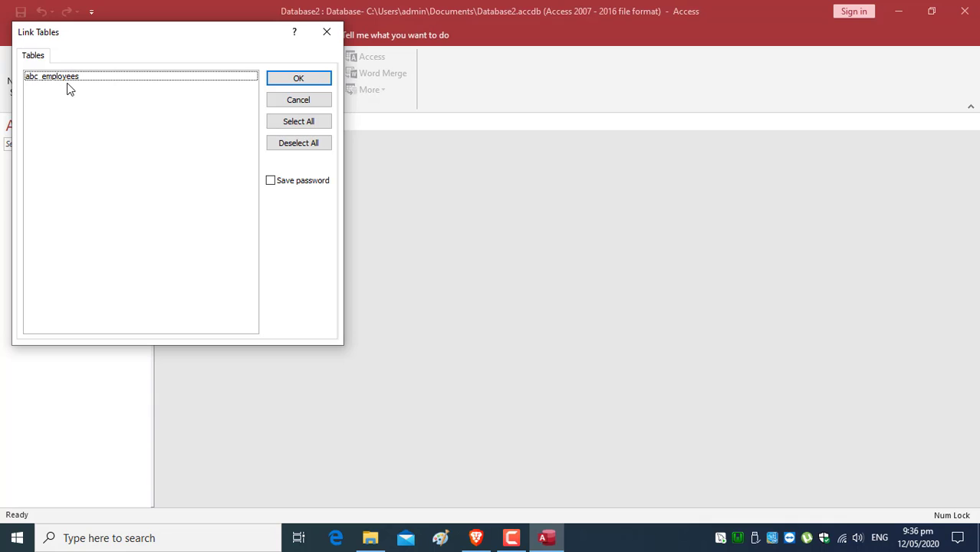
{"action": "left_click", "coordinate": [476, 539]}
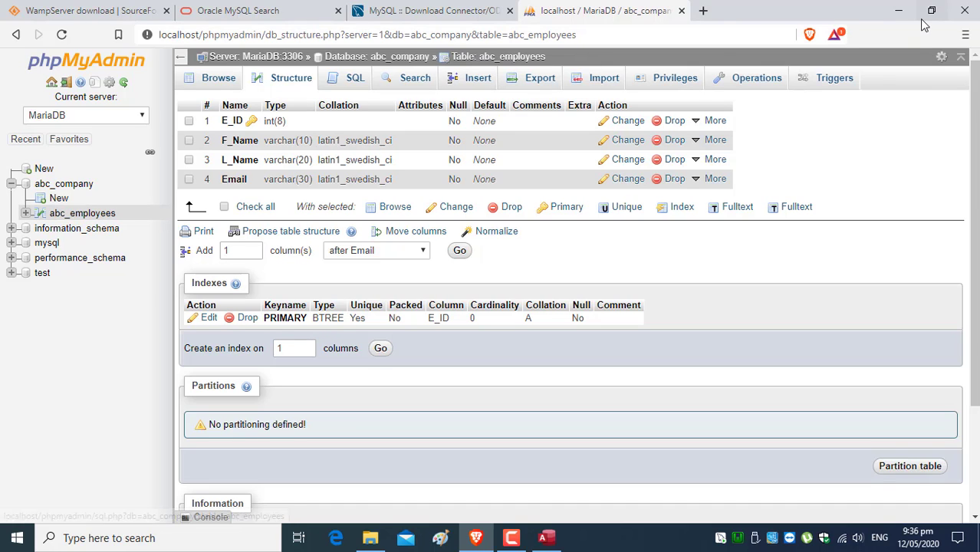
{"action": "left_click", "coordinate": [546, 539]}
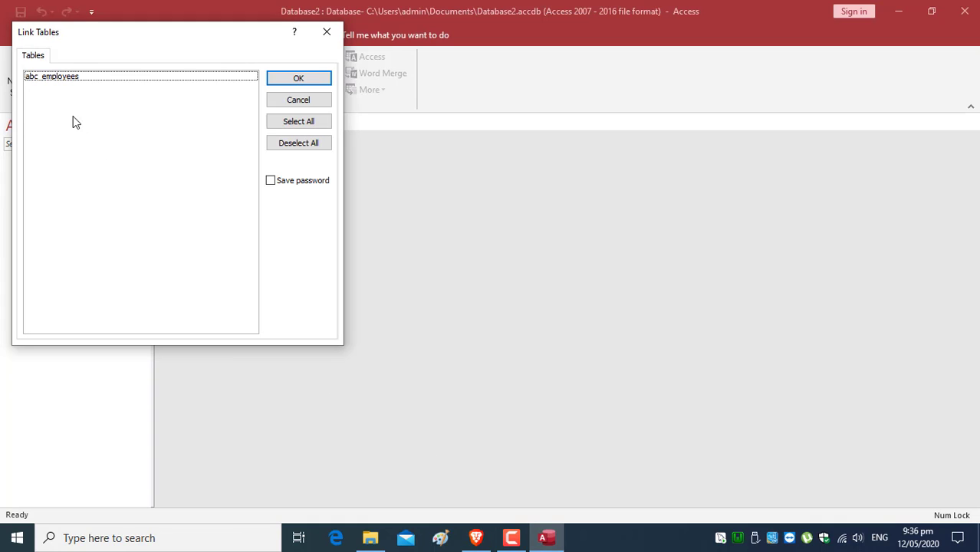
{"action": "left_click", "coordinate": [59, 79]}
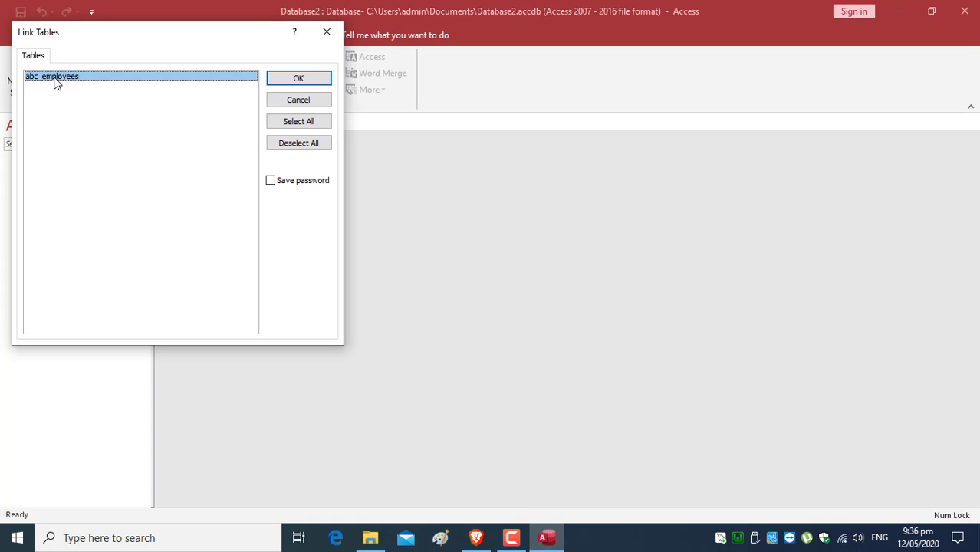
{"action": "left_click", "coordinate": [305, 78]}
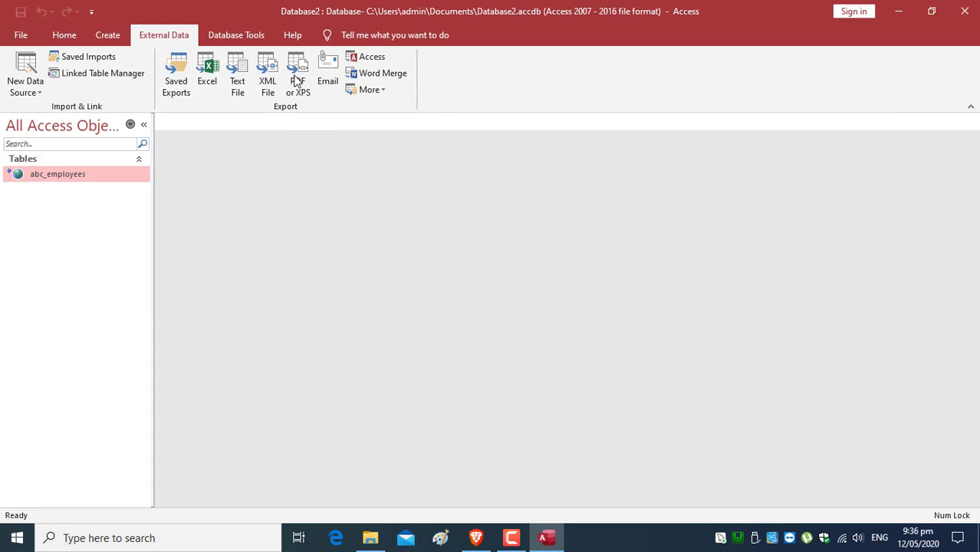
- Open linked abc_employees and enter record E_ID 1234 with first name, last name and e-mail
{"action": "double_click", "coordinate": [68, 178]}
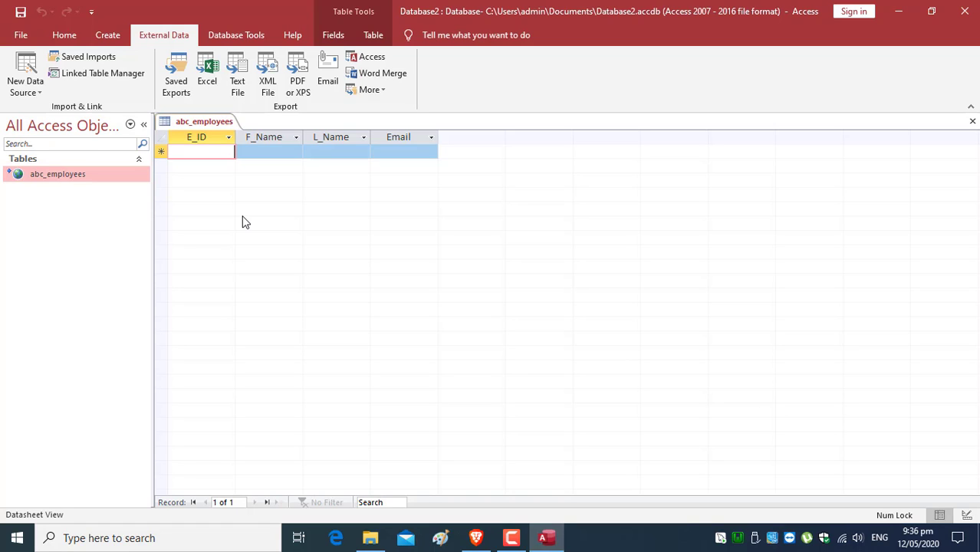
{"action": "type", "text": "1234"}
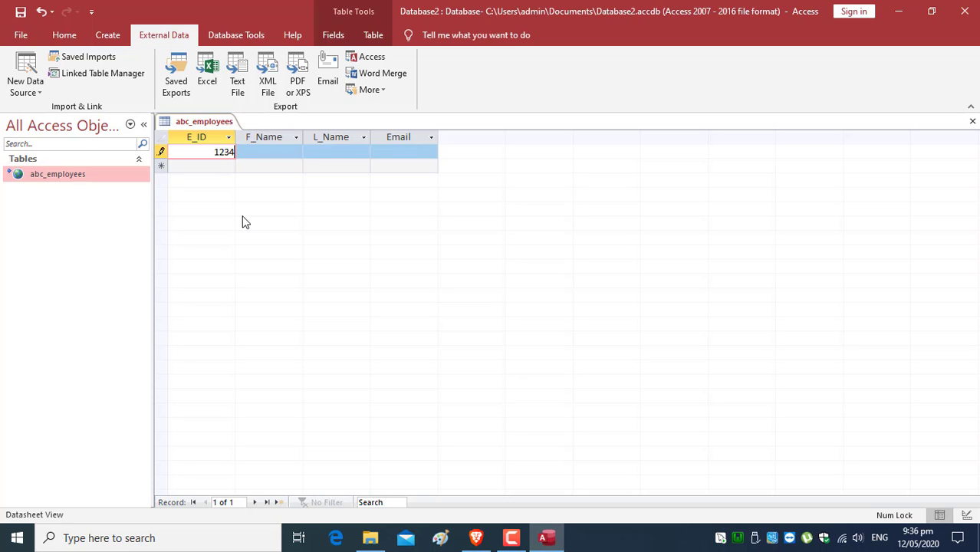
{"action": "left_click", "coordinate": [274, 152]}
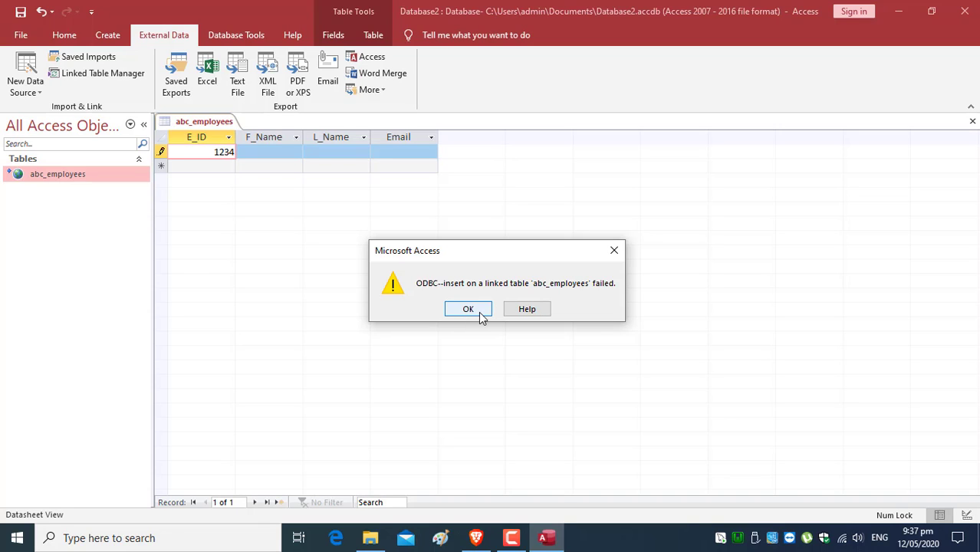
{"action": "left_click", "coordinate": [468, 309]}
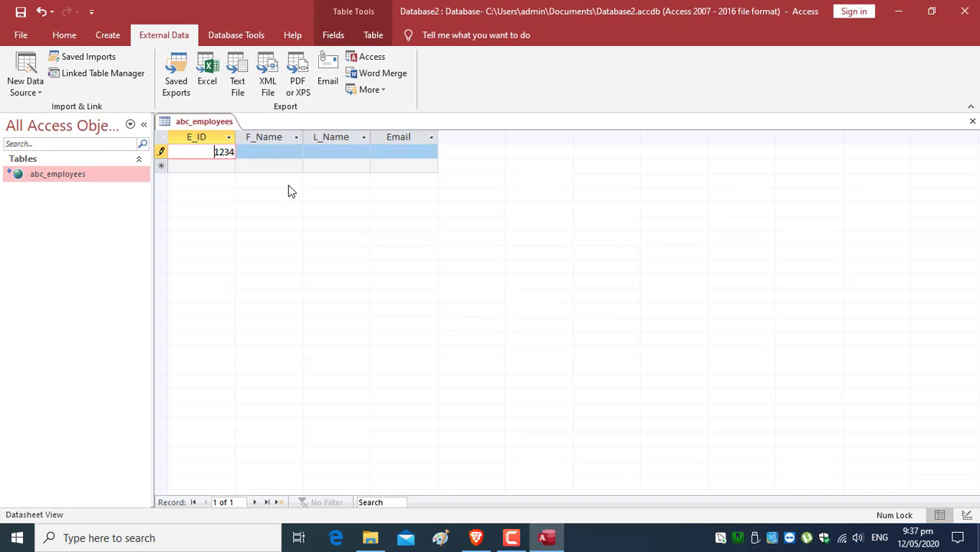
{"action": "key", "text": "Tab"}
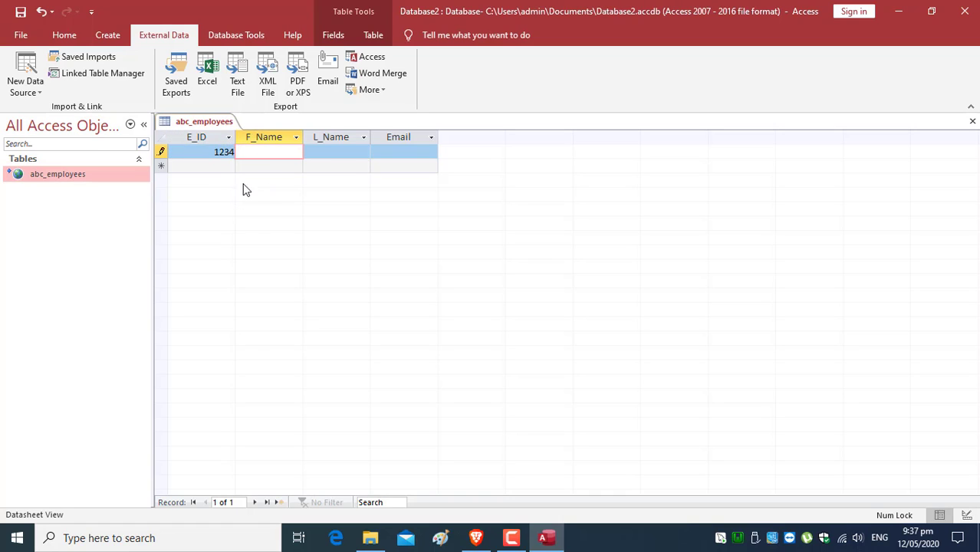
{"action": "key", "text": "Tab"}
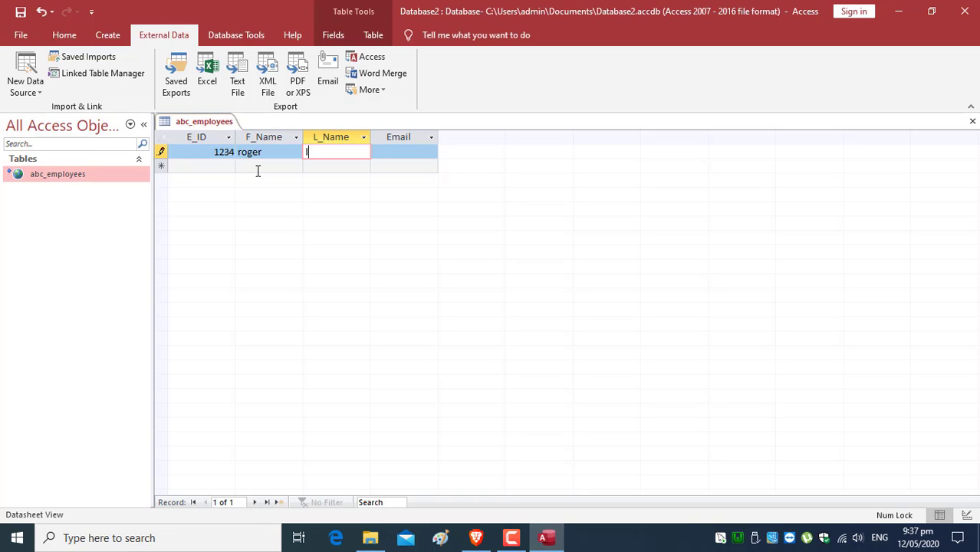
{"action": "key", "text": "Tab"}
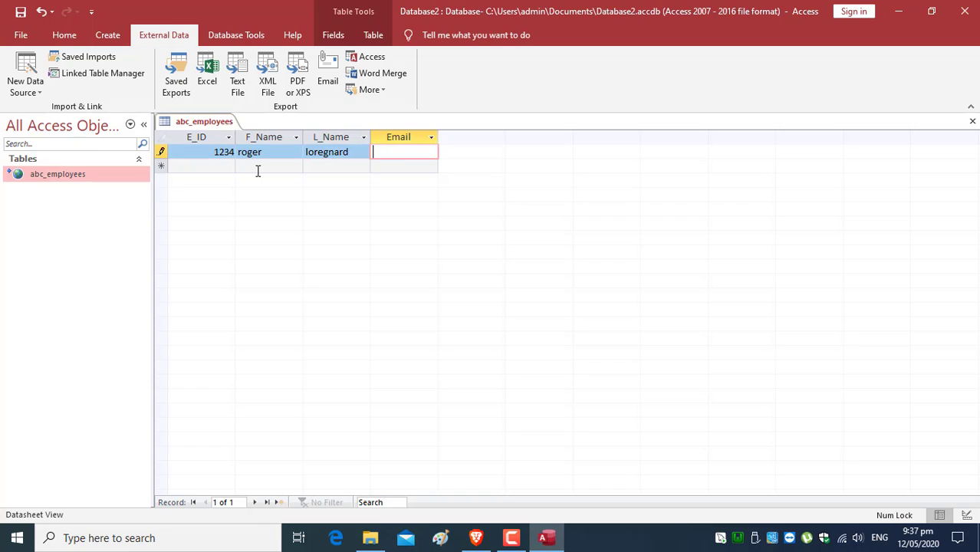
- Start a second record with E_ID 5678, dismissing the ODBC insert error
{"action": "left_click", "coordinate": [215, 168]}
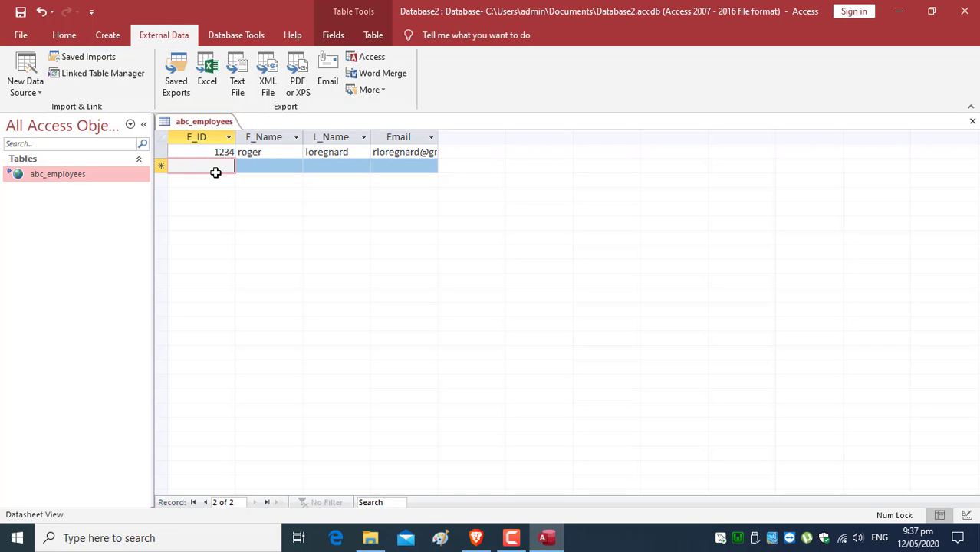
{"action": "type", "text": "564"}
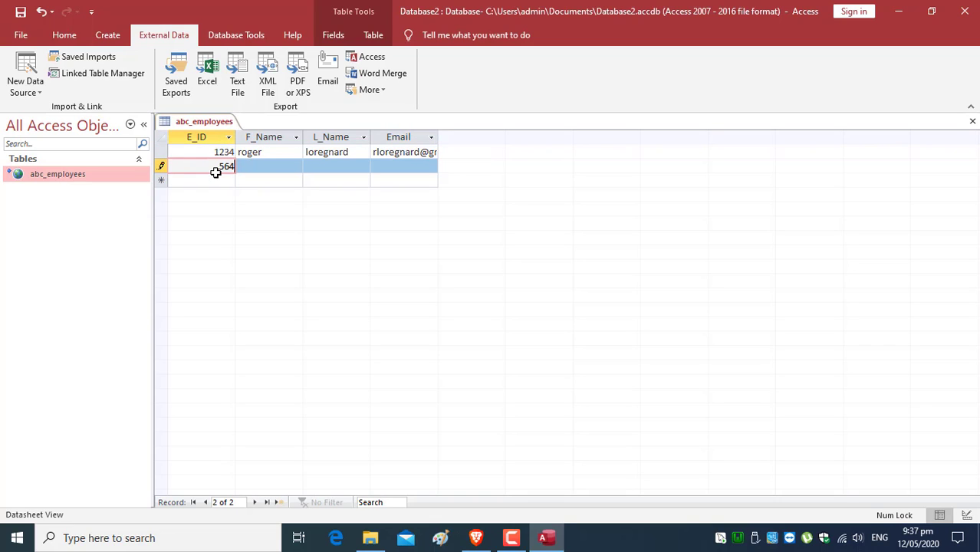
{"action": "key", "text": "BackSpace"}
{"action": "type", "text": "78"}
{"action": "left_click", "coordinate": [269, 171]}
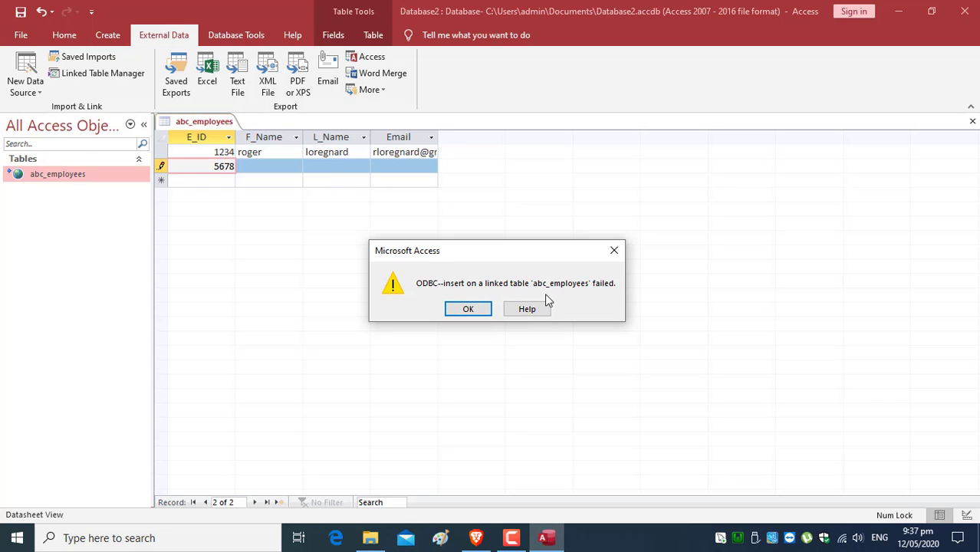
{"action": "left_click", "coordinate": [467, 309]}
- Fill in record 5678's first name, last name and yahoo.com e-mail, and save it
{"action": "left_click", "coordinate": [284, 170]}
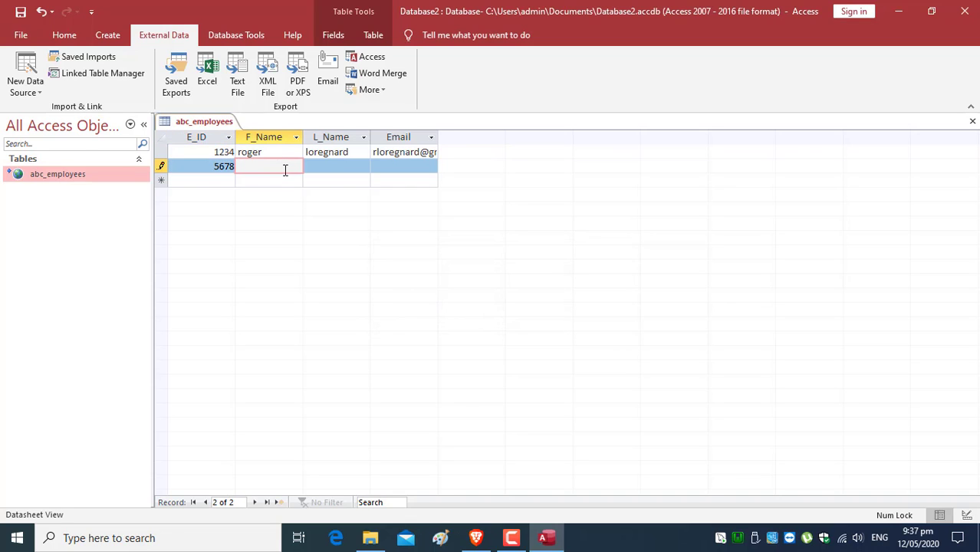
{"action": "key", "text": "Tab"}
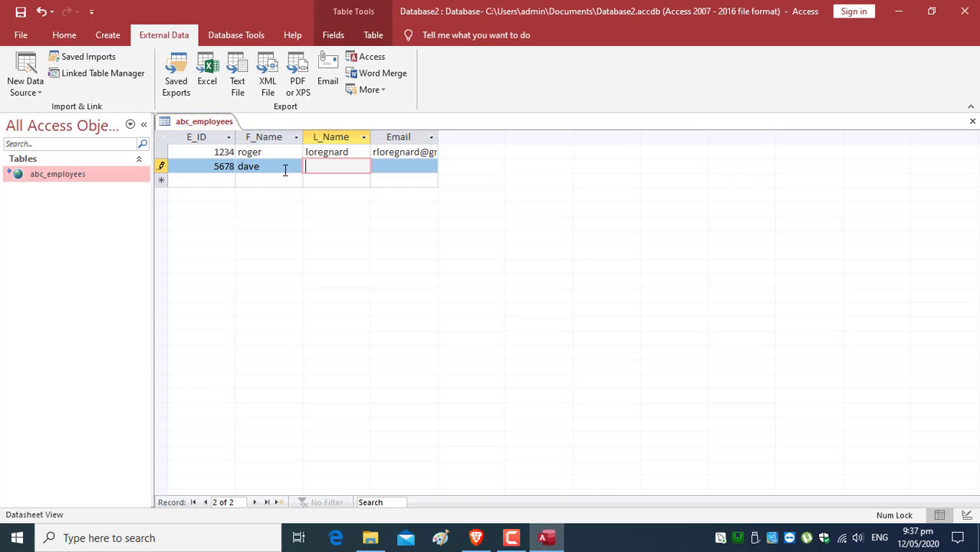
{"action": "key", "text": "Tab"}
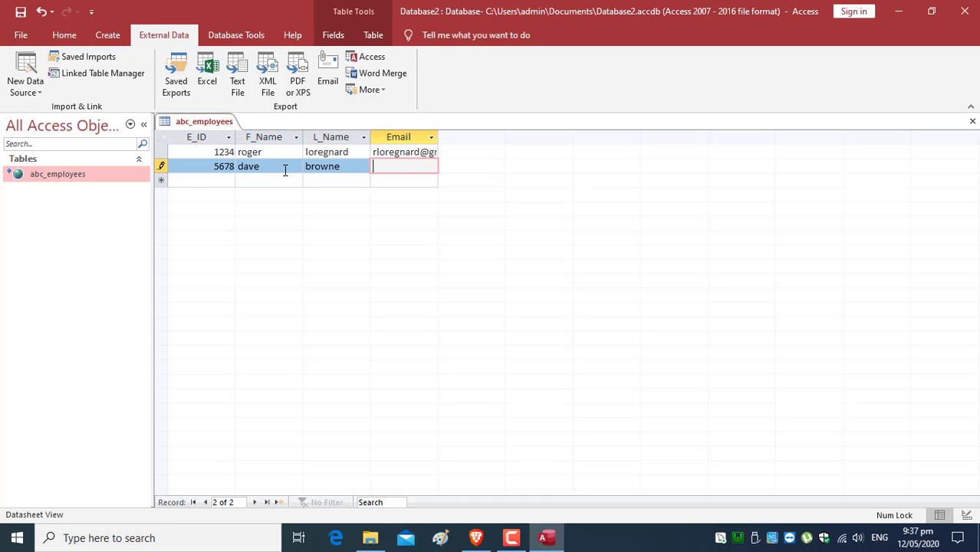
{"action": "left_click", "coordinate": [20, 13]}
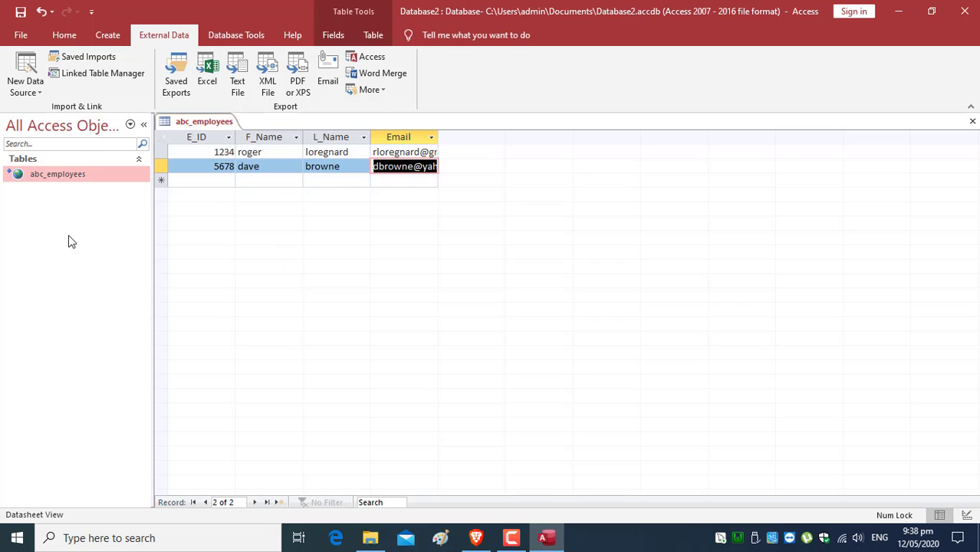
- Reload phpMyAdmin and browse abc_employees to confirm rows 1234 and 5678, then return to Access
{"action": "left_click", "coordinate": [476, 538]}
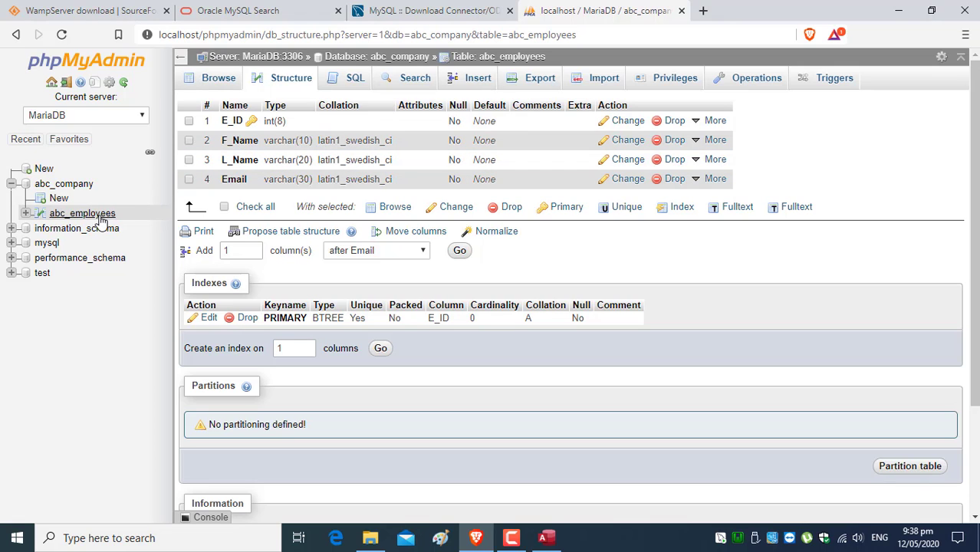
{"action": "left_click", "coordinate": [63, 35]}
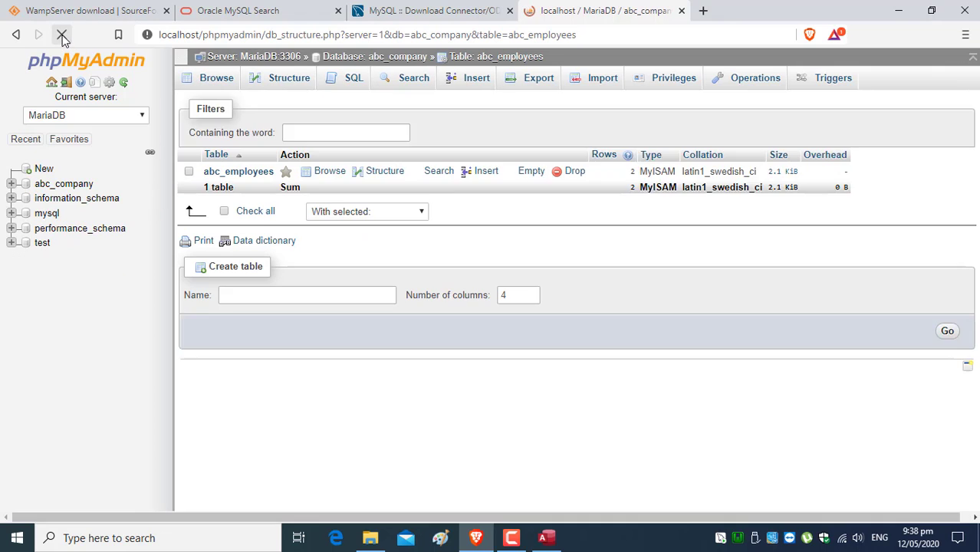
{"action": "left_click", "coordinate": [25, 213]}
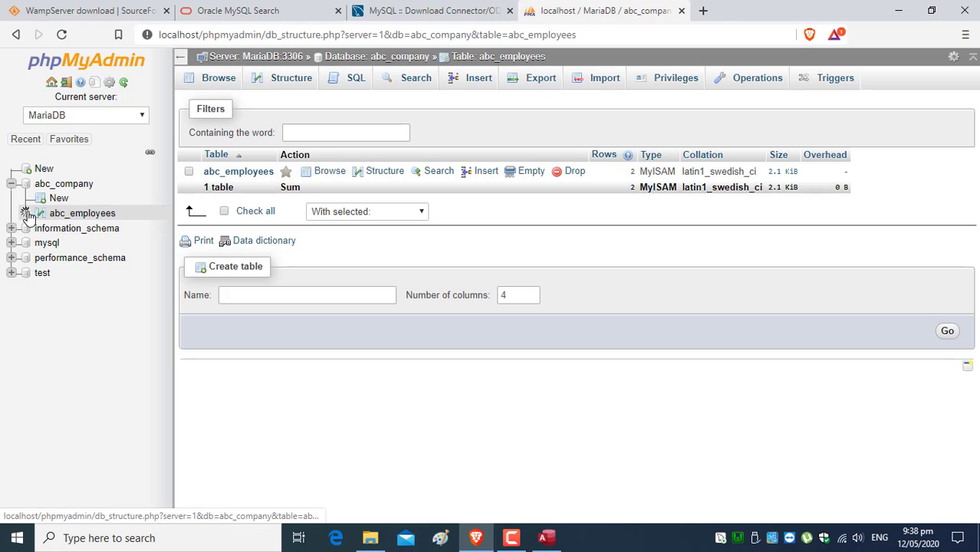
{"action": "left_click", "coordinate": [93, 215]}
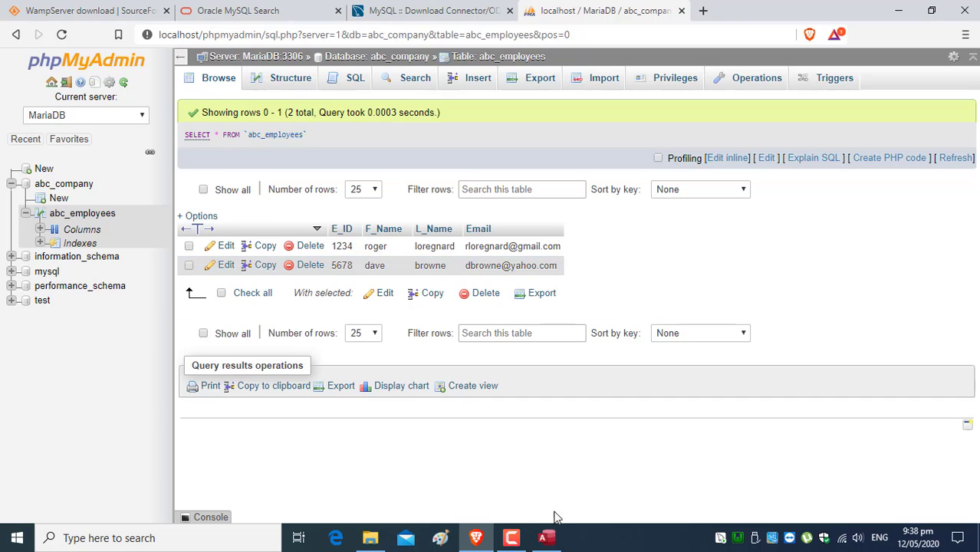
{"action": "left_click", "coordinate": [546, 537]}
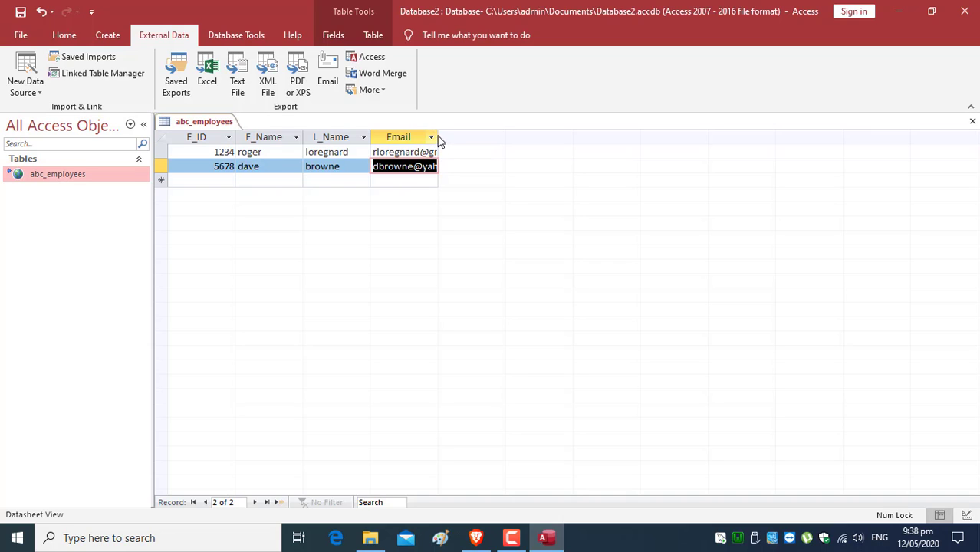
- Widen the Email column and replace record 1234's first and last name
{"action": "left_click_drag", "start_coordinate": [436, 137], "coordinate": [470, 137]}
{"action": "left_click", "coordinate": [208, 152]}
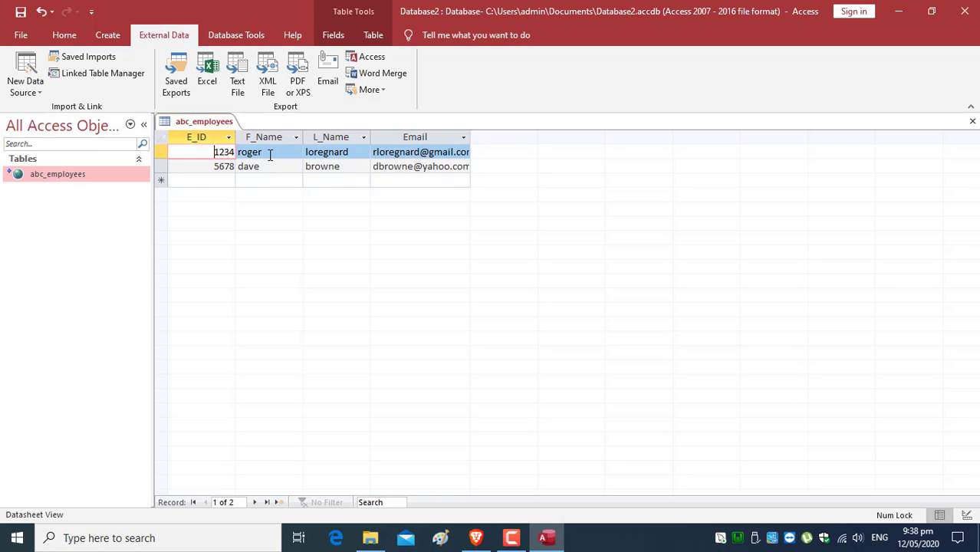
{"action": "left_click", "coordinate": [268, 153]}
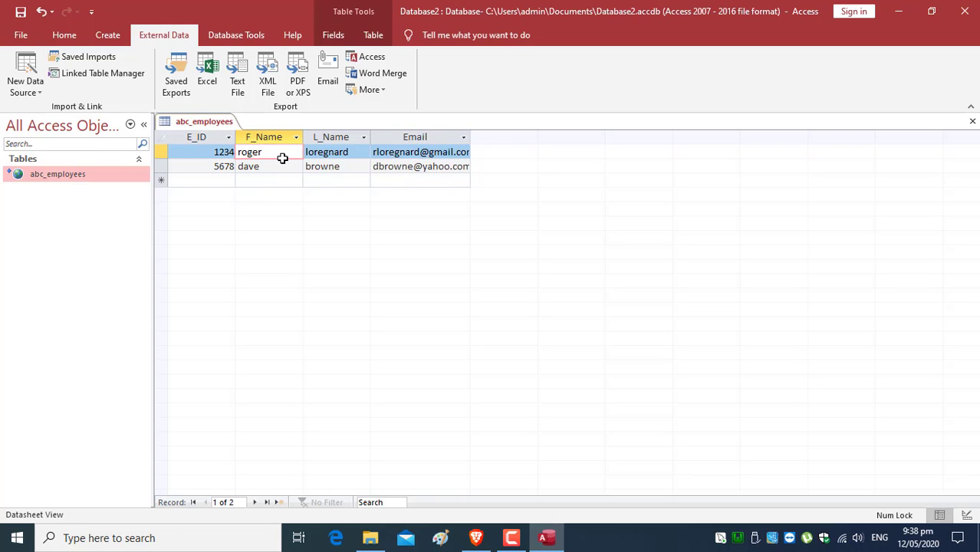
{"action": "key", "text": "BackSpace"}
{"action": "key", "text": "BackSpace"}
{"action": "key", "text": "BackSpace"}
{"action": "key", "text": "BackSpace"}
{"action": "key", "text": "BackSpace"}
{"action": "left_click", "coordinate": [355, 151]}
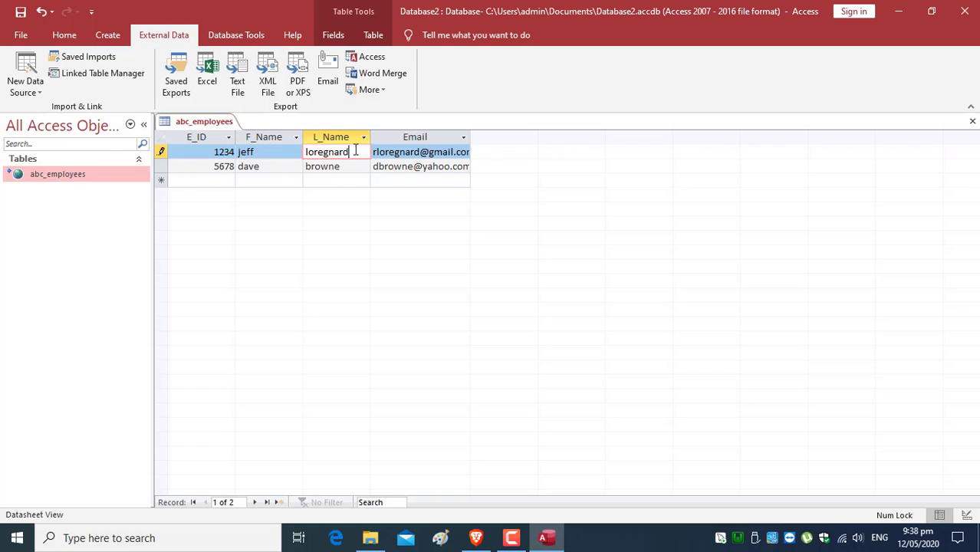
{"action": "key", "text": "BackSpace"}
{"action": "key", "text": "BackSpace"}
{"action": "key", "text": "BackSpace"}
{"action": "key", "text": "BackSpace"}
{"action": "key", "text": "BackSpace"}
{"action": "key", "text": "BackSpace"}
{"action": "key", "text": "BackSpace"}
- Change record 1234's e-mail to match the new name, save, and bring up phpMyAdmin
{"action": "left_click", "coordinate": [394, 152]}
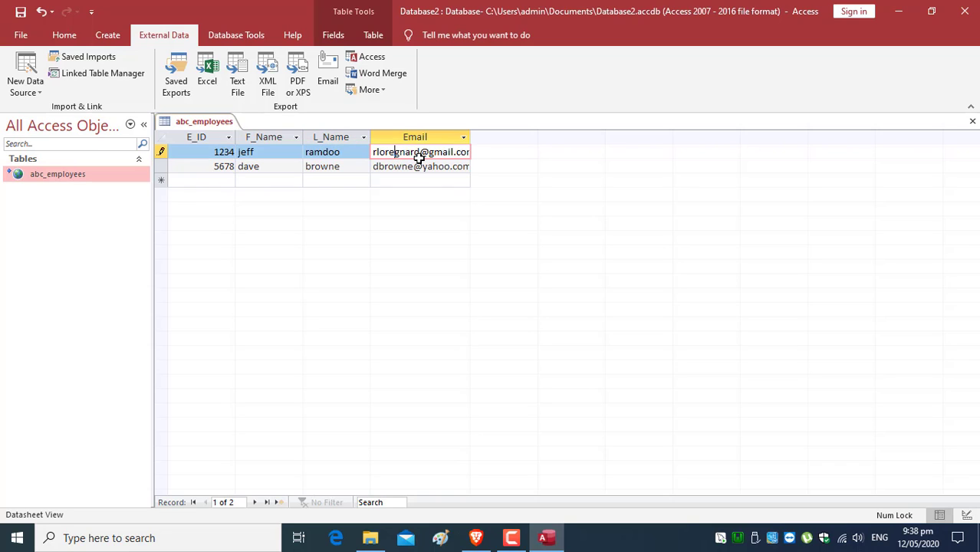
{"action": "key", "text": "BackSpace"}
{"action": "key", "text": "BackSpace"}
{"action": "key", "text": "BackSpace"}
{"action": "key", "text": "BackSpace"}
{"action": "key", "text": "BackSpace"}
{"action": "key", "text": "BackSpace"}
{"action": "key", "text": "BackSpace"}
{"action": "key", "text": "BackSpace"}
{"action": "key", "text": "BackSpace"}
{"action": "key", "text": "BackSpace"}
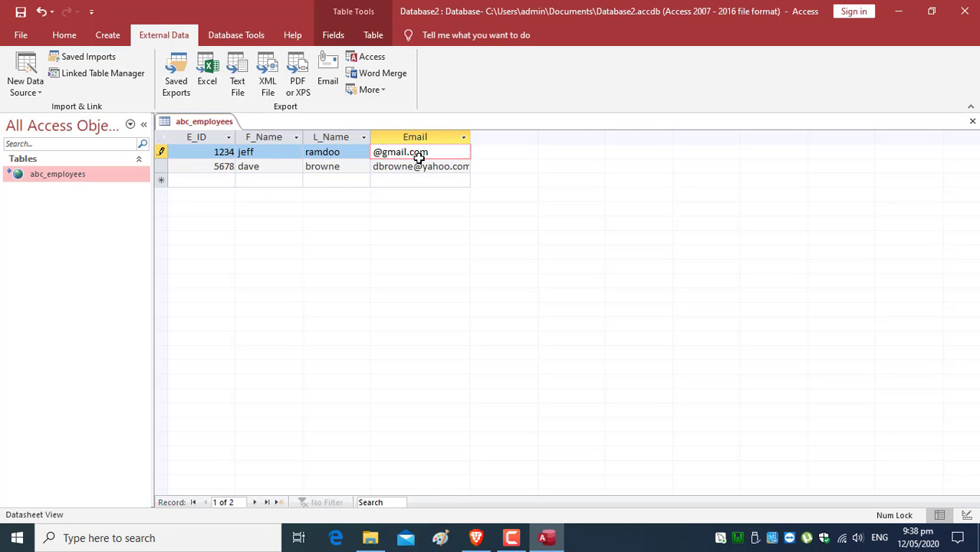
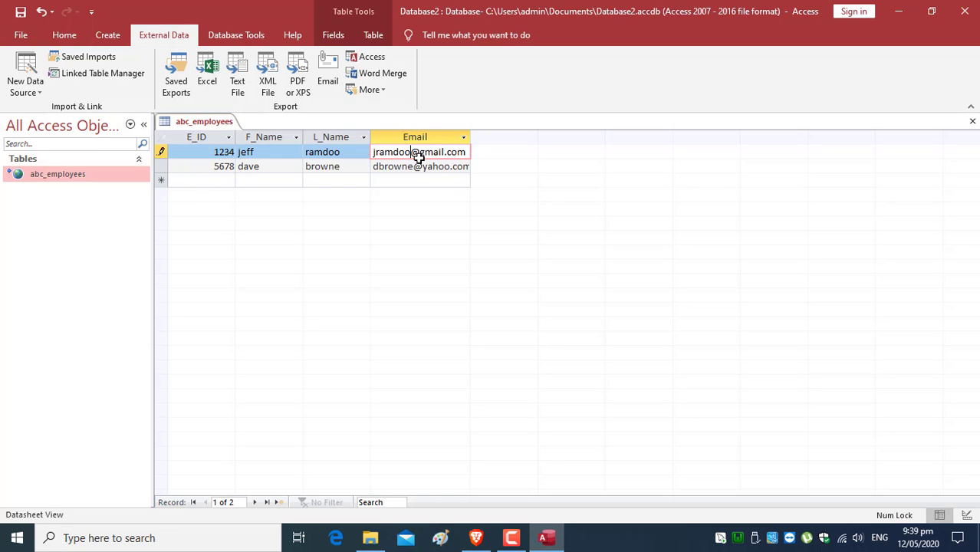
{"action": "left_click", "coordinate": [21, 12]}
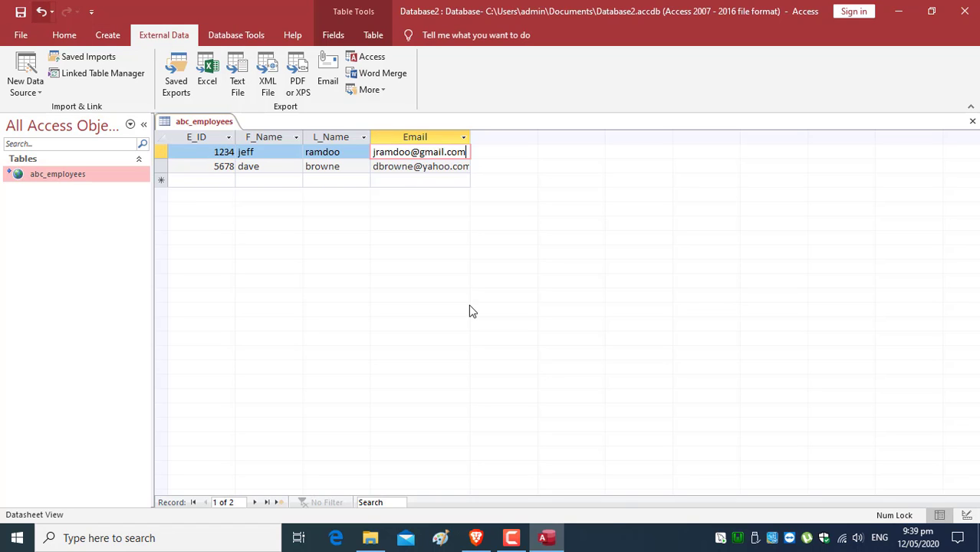
{"action": "left_click", "coordinate": [475, 538]}
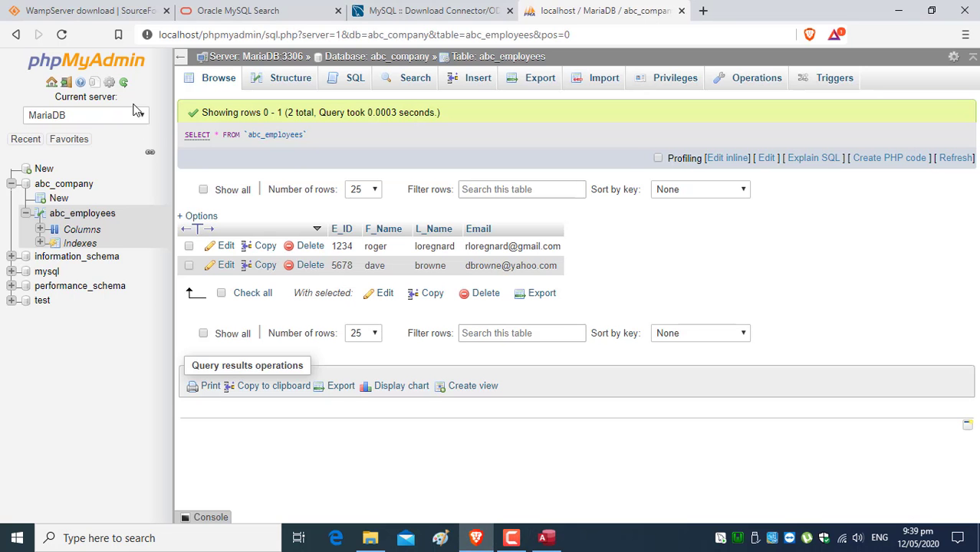
- Reload phpMyAdmin to confirm record 1234's new names and e-mail, then return to Access
{"action": "left_click", "coordinate": [62, 36]}
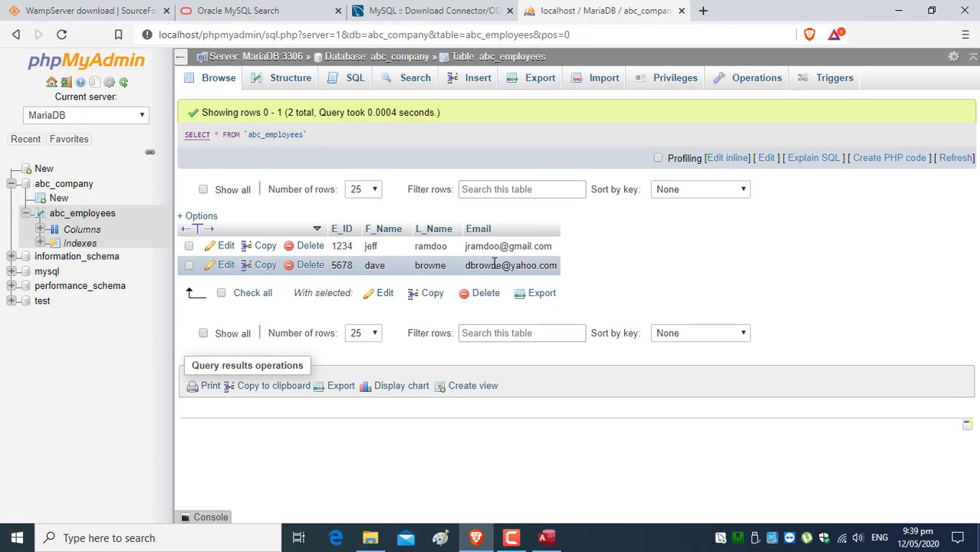
{"action": "left_click", "coordinate": [546, 538]}
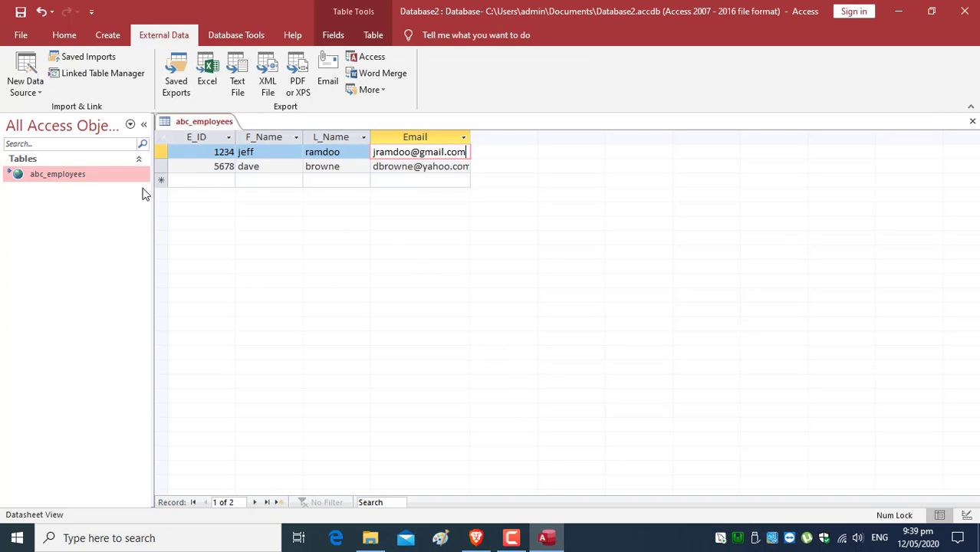
- Add and save record E_ID 5699 with first name, last name and a hotmail.com e-mail
{"action": "left_click", "coordinate": [203, 184]}
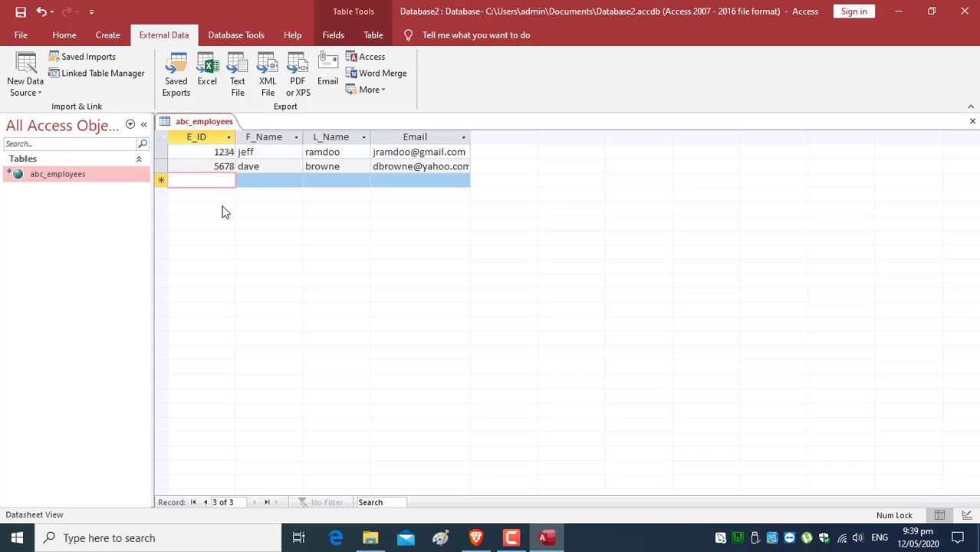
{"action": "type", "text": "5699"}
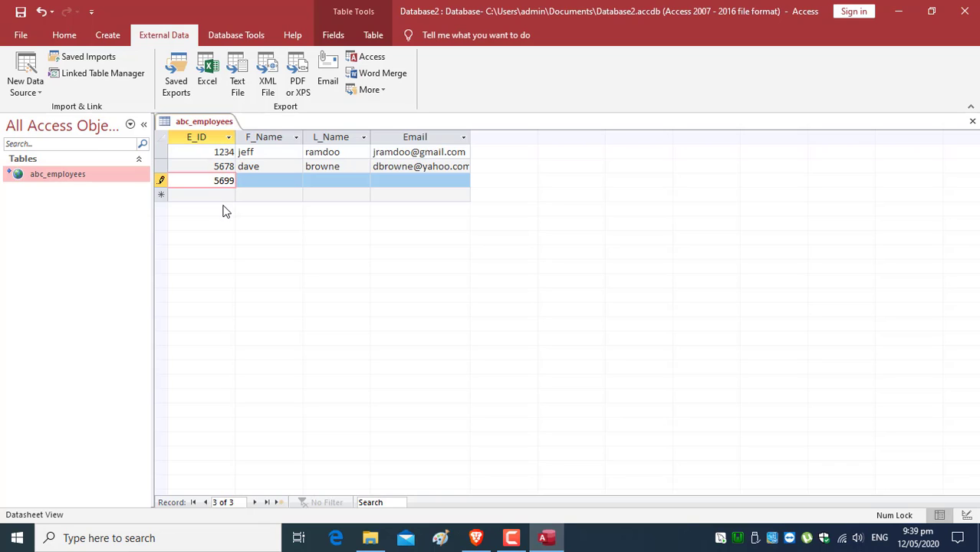
{"action": "key", "text": "Tab"}
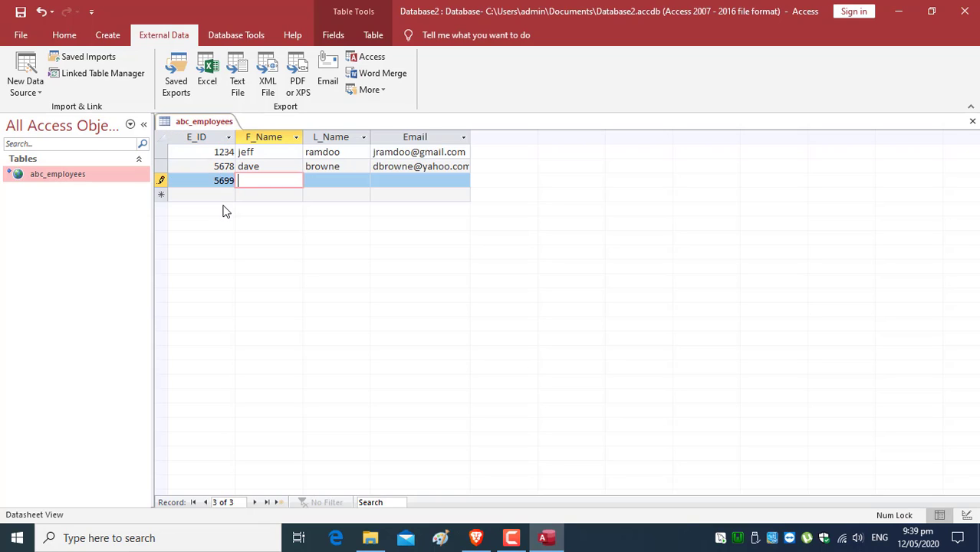
{"action": "key", "text": "Tab"}
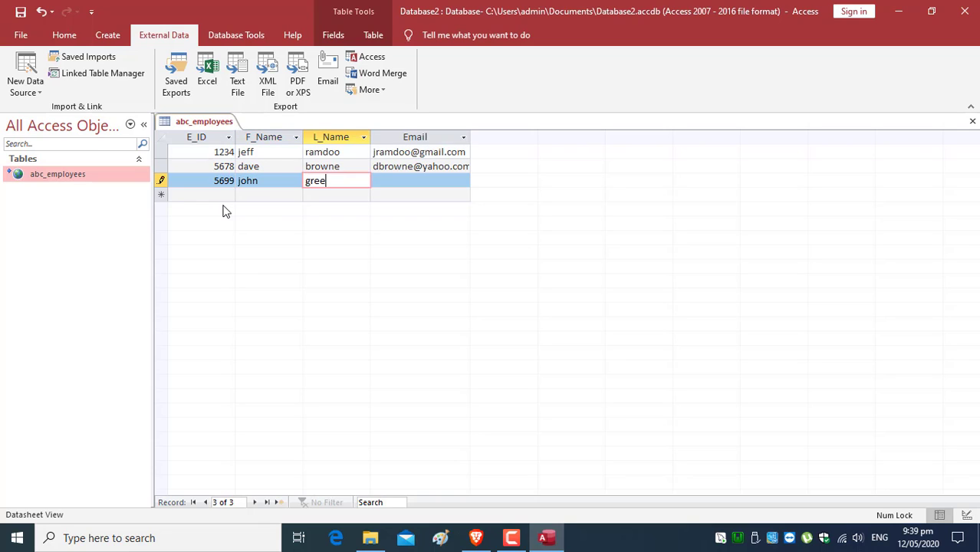
{"action": "key", "text": "Tab"}
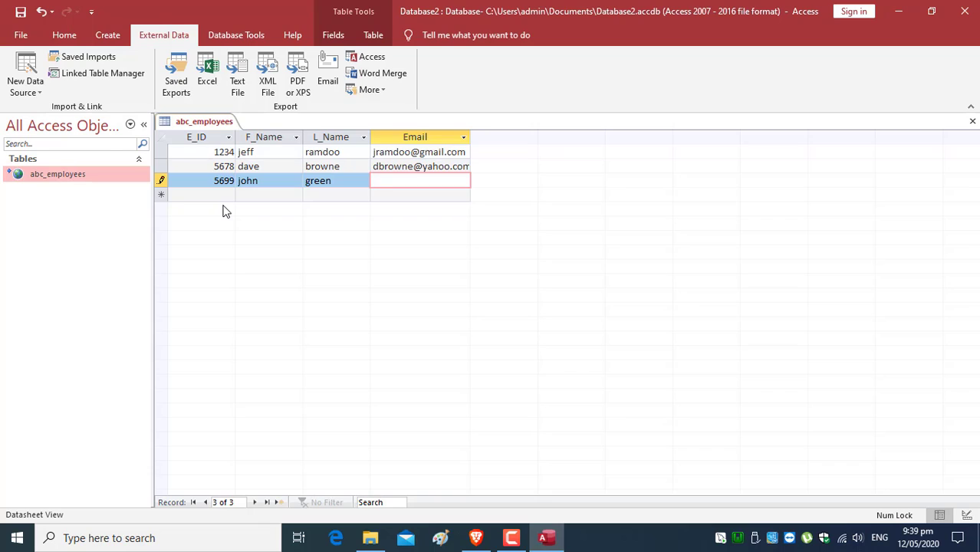
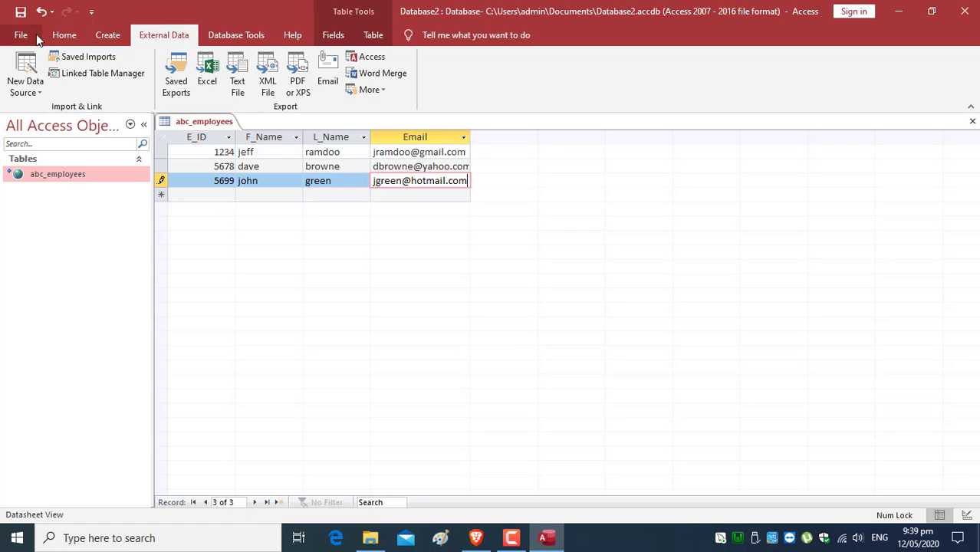
{"action": "left_click", "coordinate": [20, 13]}
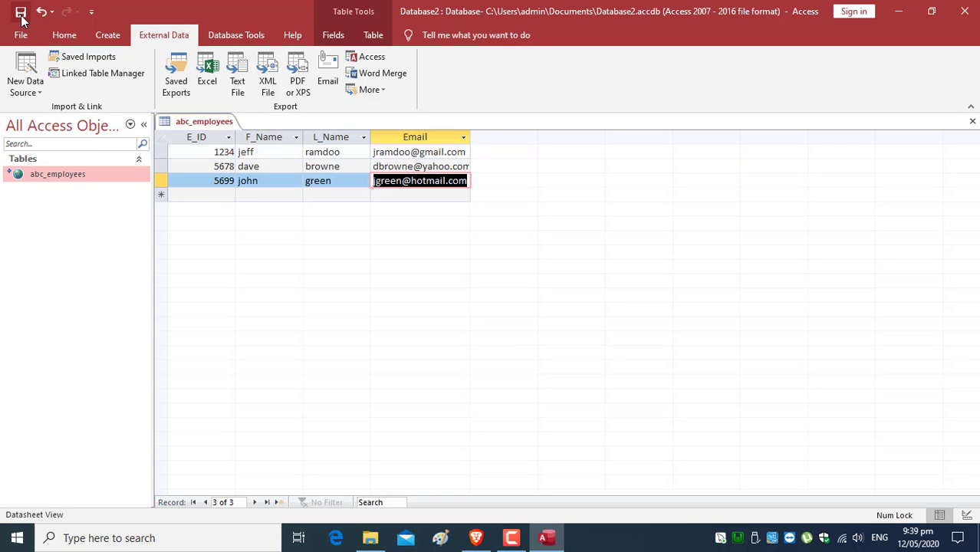
- Reload phpMyAdmin to confirm record 5699 is stored as a third row, then return to Access
{"action": "left_click", "coordinate": [475, 537]}
{"action": "left_click", "coordinate": [62, 34]}
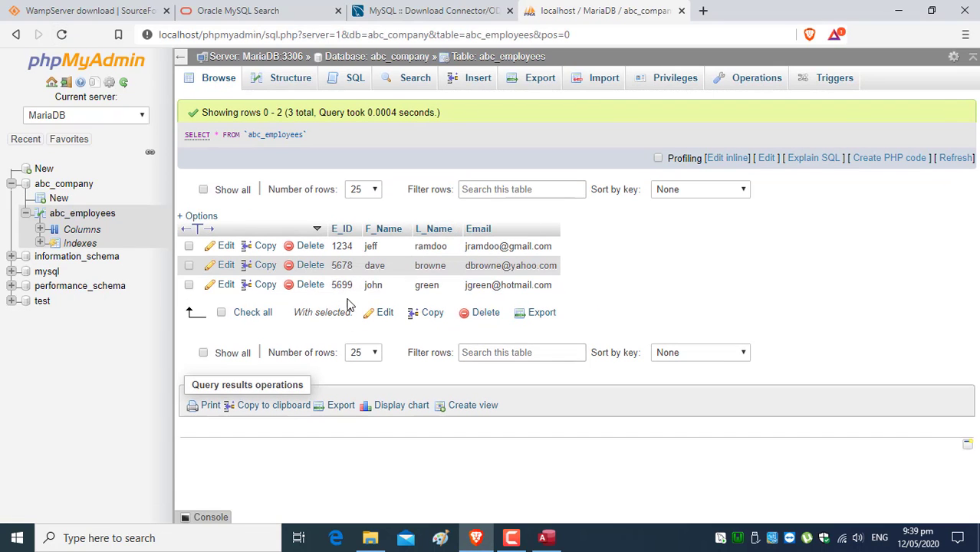
{"action": "left_click", "coordinate": [546, 538]}
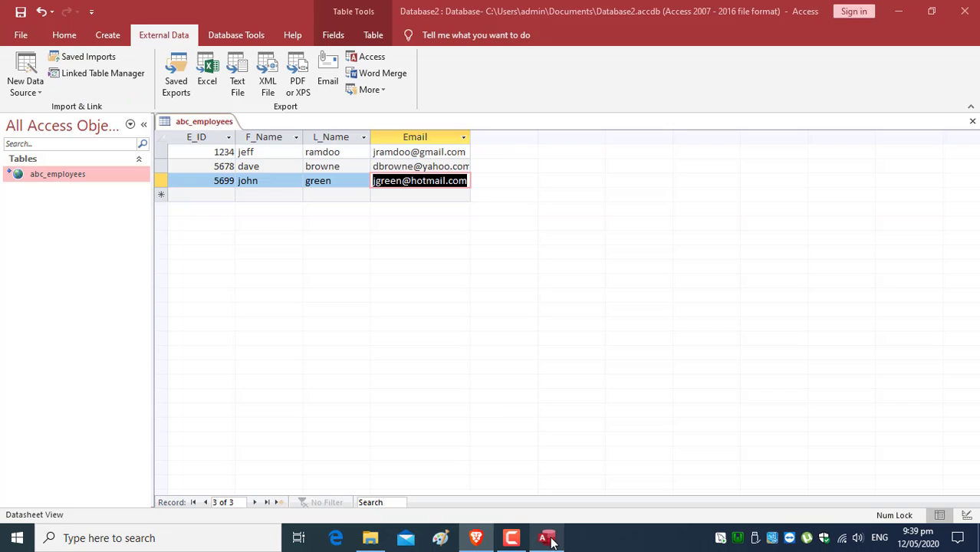
- Delete record 5678 in Access, confirm, and reload phpMyAdmin to check the deletion
{"action": "right_click", "coordinate": [189, 179]}
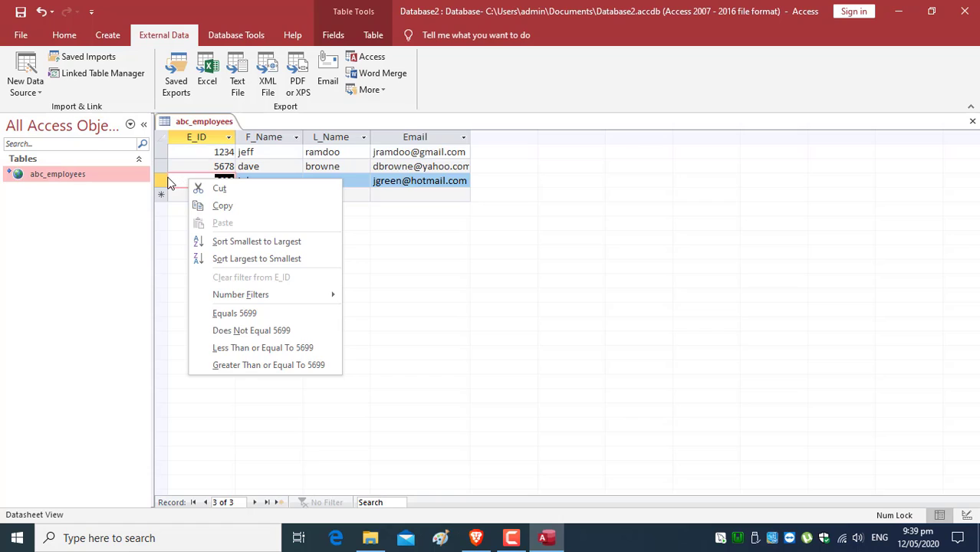
{"action": "left_click", "coordinate": [169, 184]}
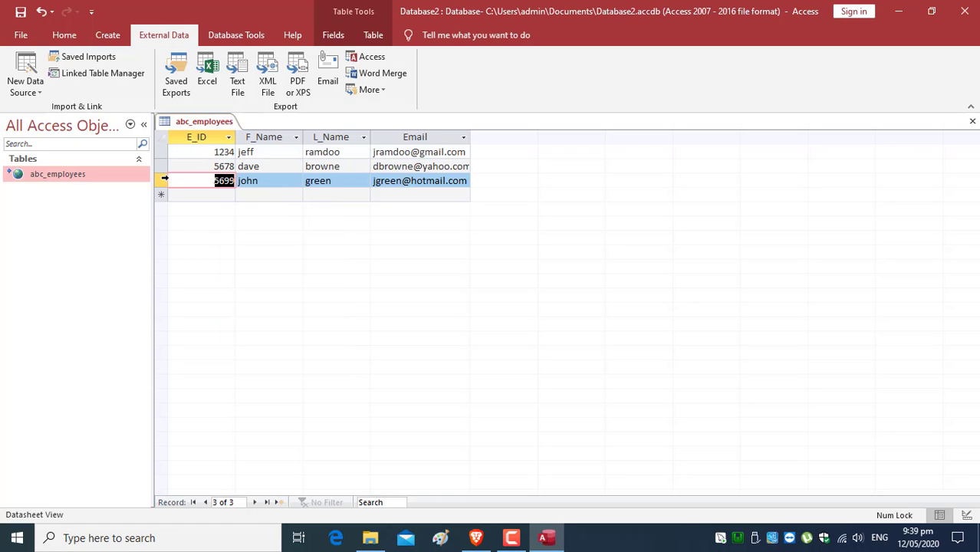
{"action": "left_click", "coordinate": [159, 179]}
{"action": "right_click", "coordinate": [157, 179]}
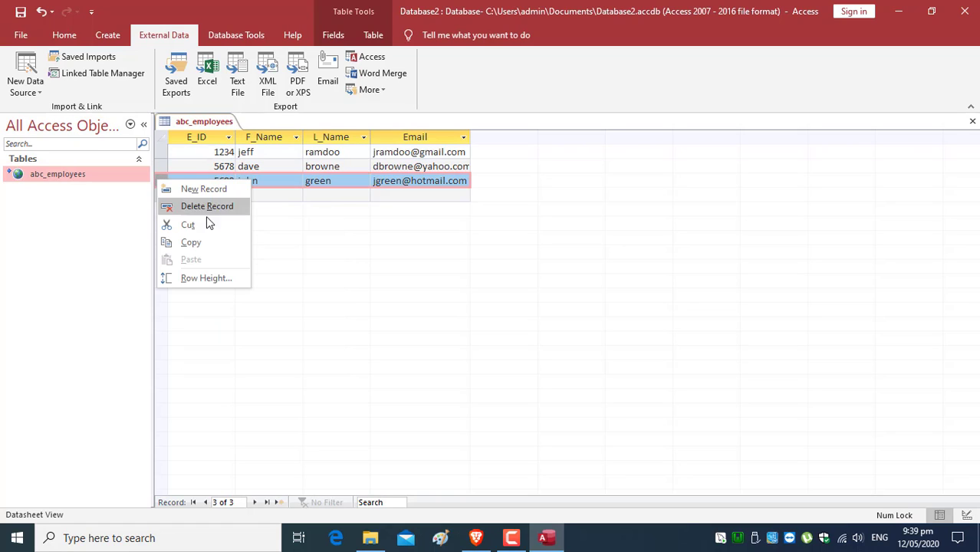
{"action": "left_click", "coordinate": [314, 236]}
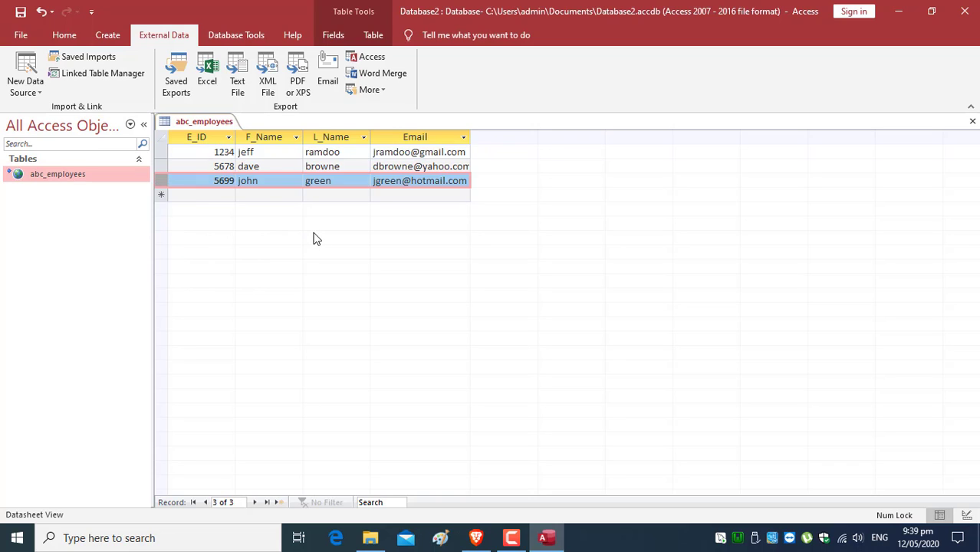
{"action": "left_click", "coordinate": [163, 166]}
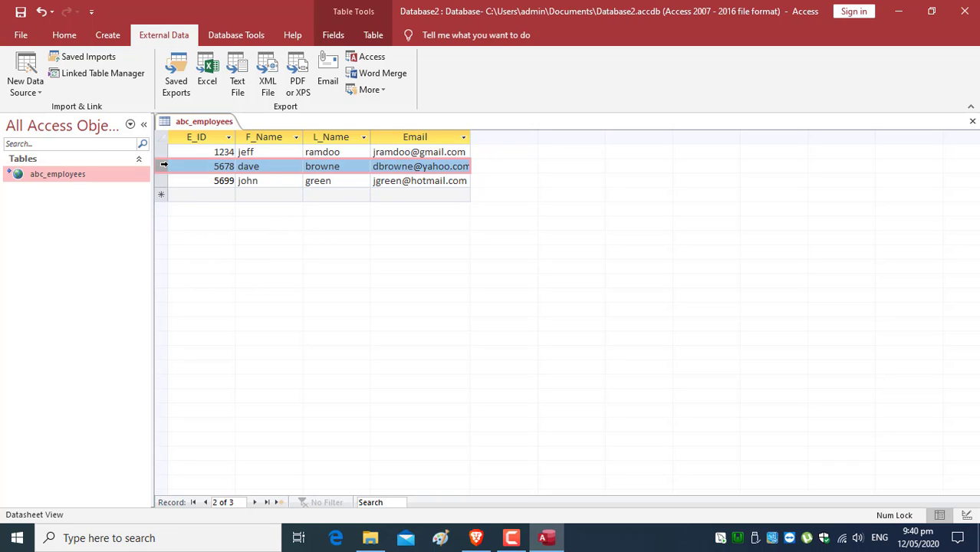
{"action": "right_click", "coordinate": [164, 166]}
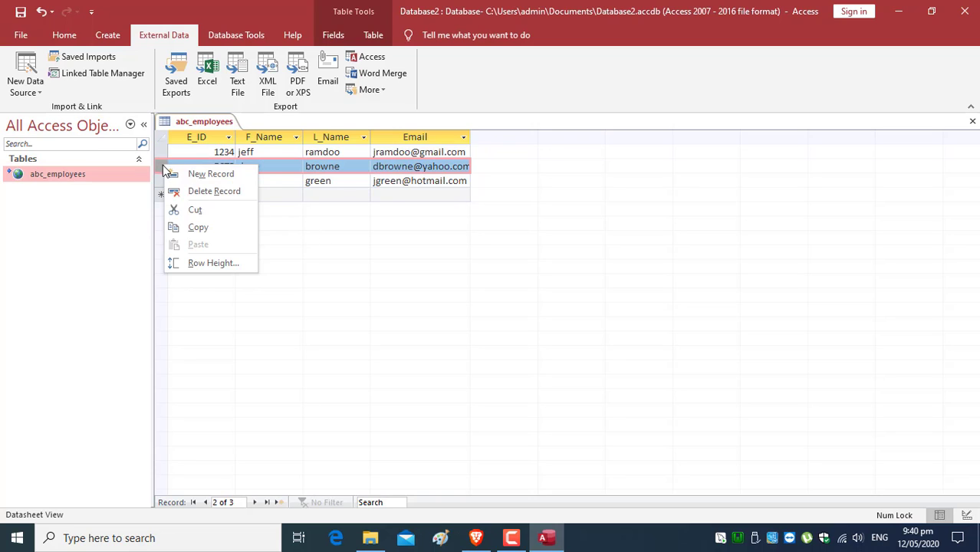
{"action": "left_click", "coordinate": [215, 192]}
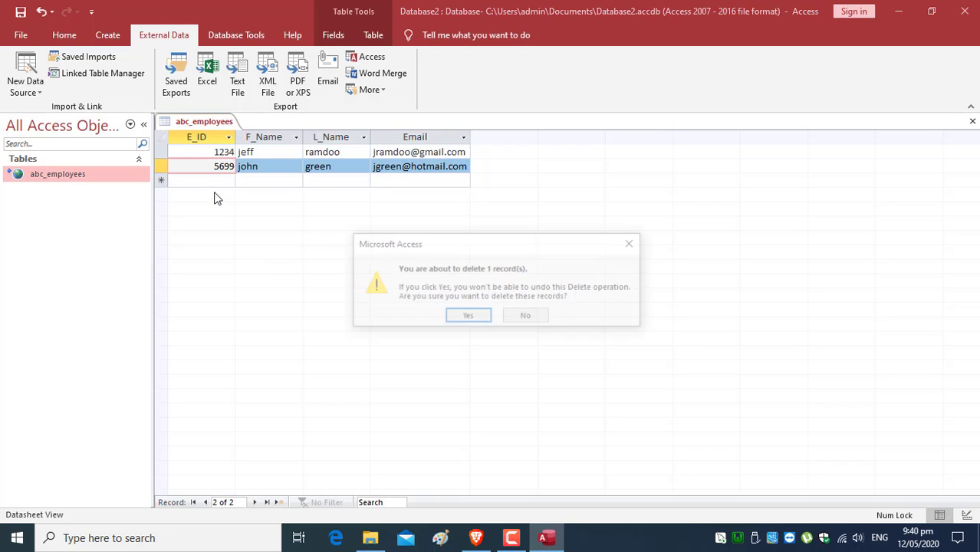
{"action": "left_click", "coordinate": [469, 317]}
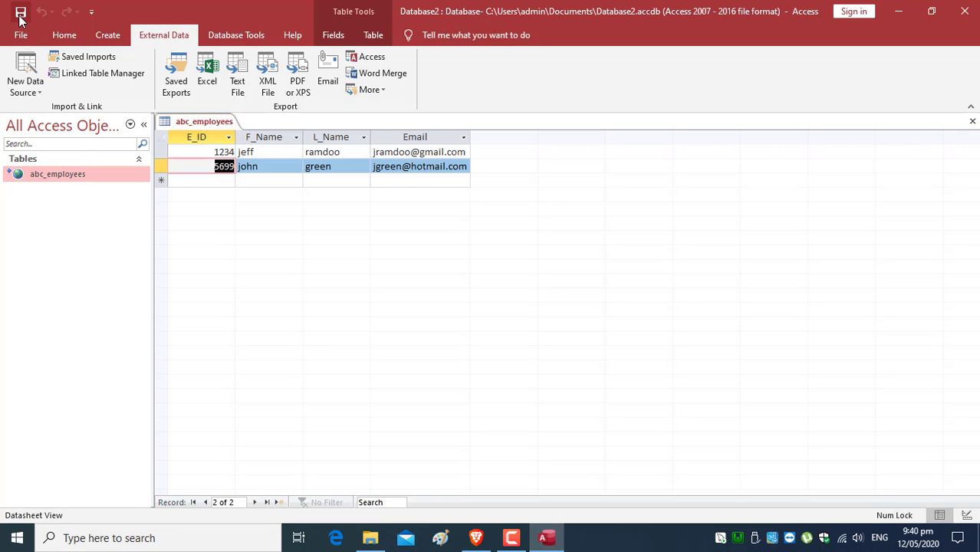
{"action": "left_click", "coordinate": [484, 541]}
{"action": "left_click", "coordinate": [63, 36]}
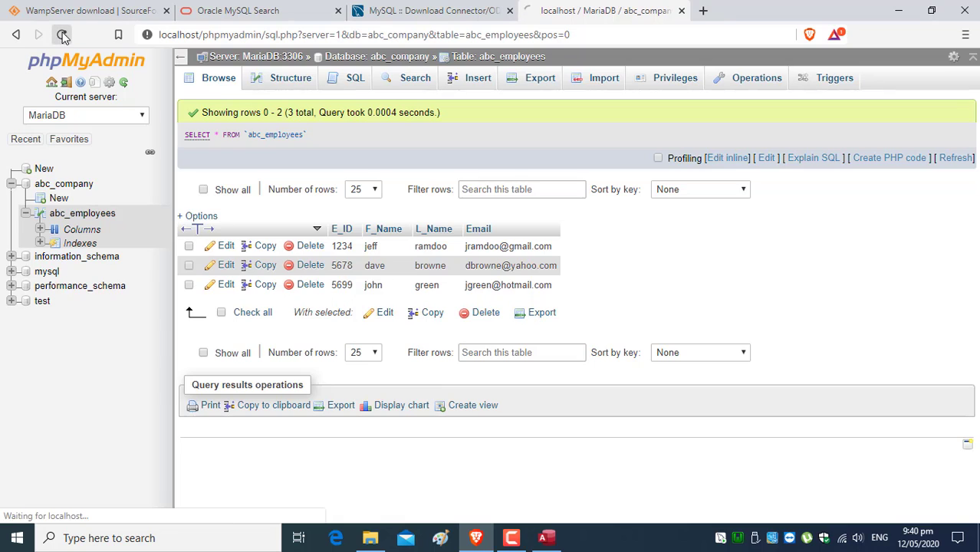